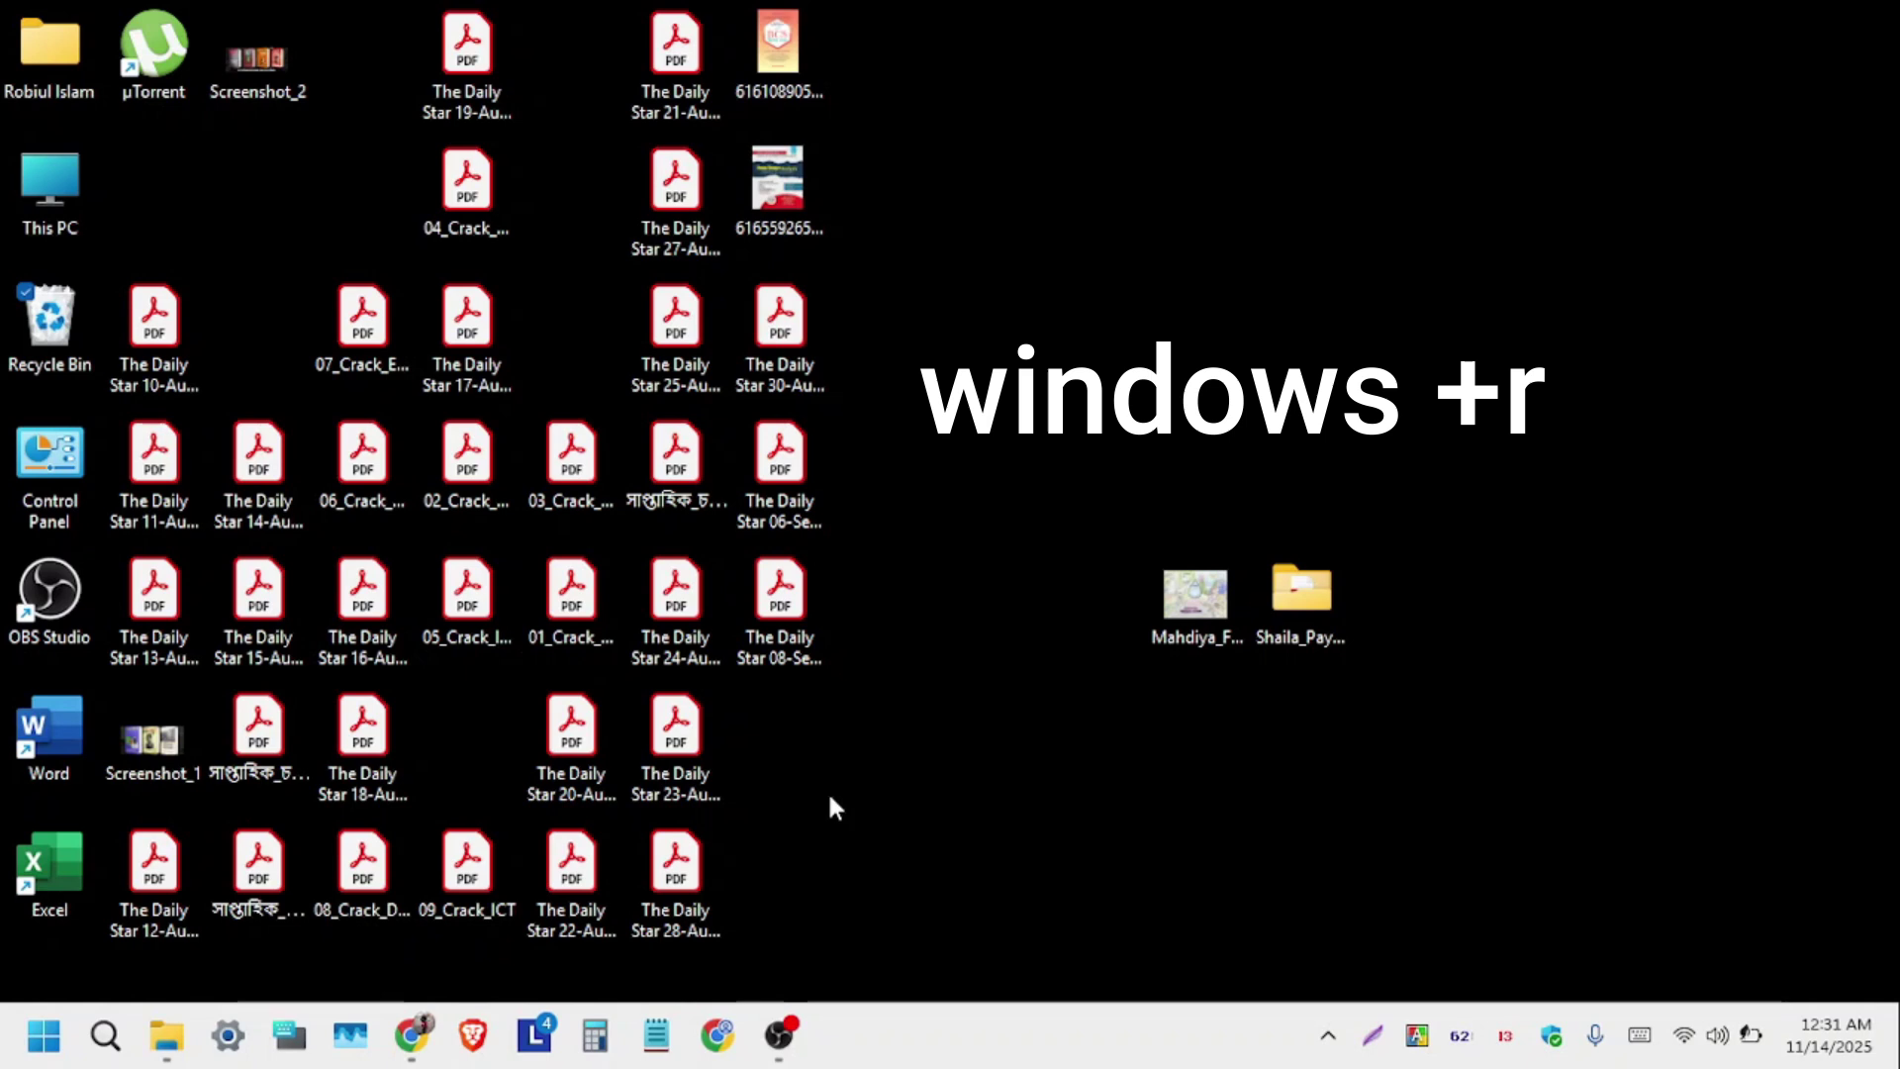
Step: Run 'temp' from the Run dialog to open C:\Windows\Temp in File Explorer
{"action": "key", "text": "super+r"}
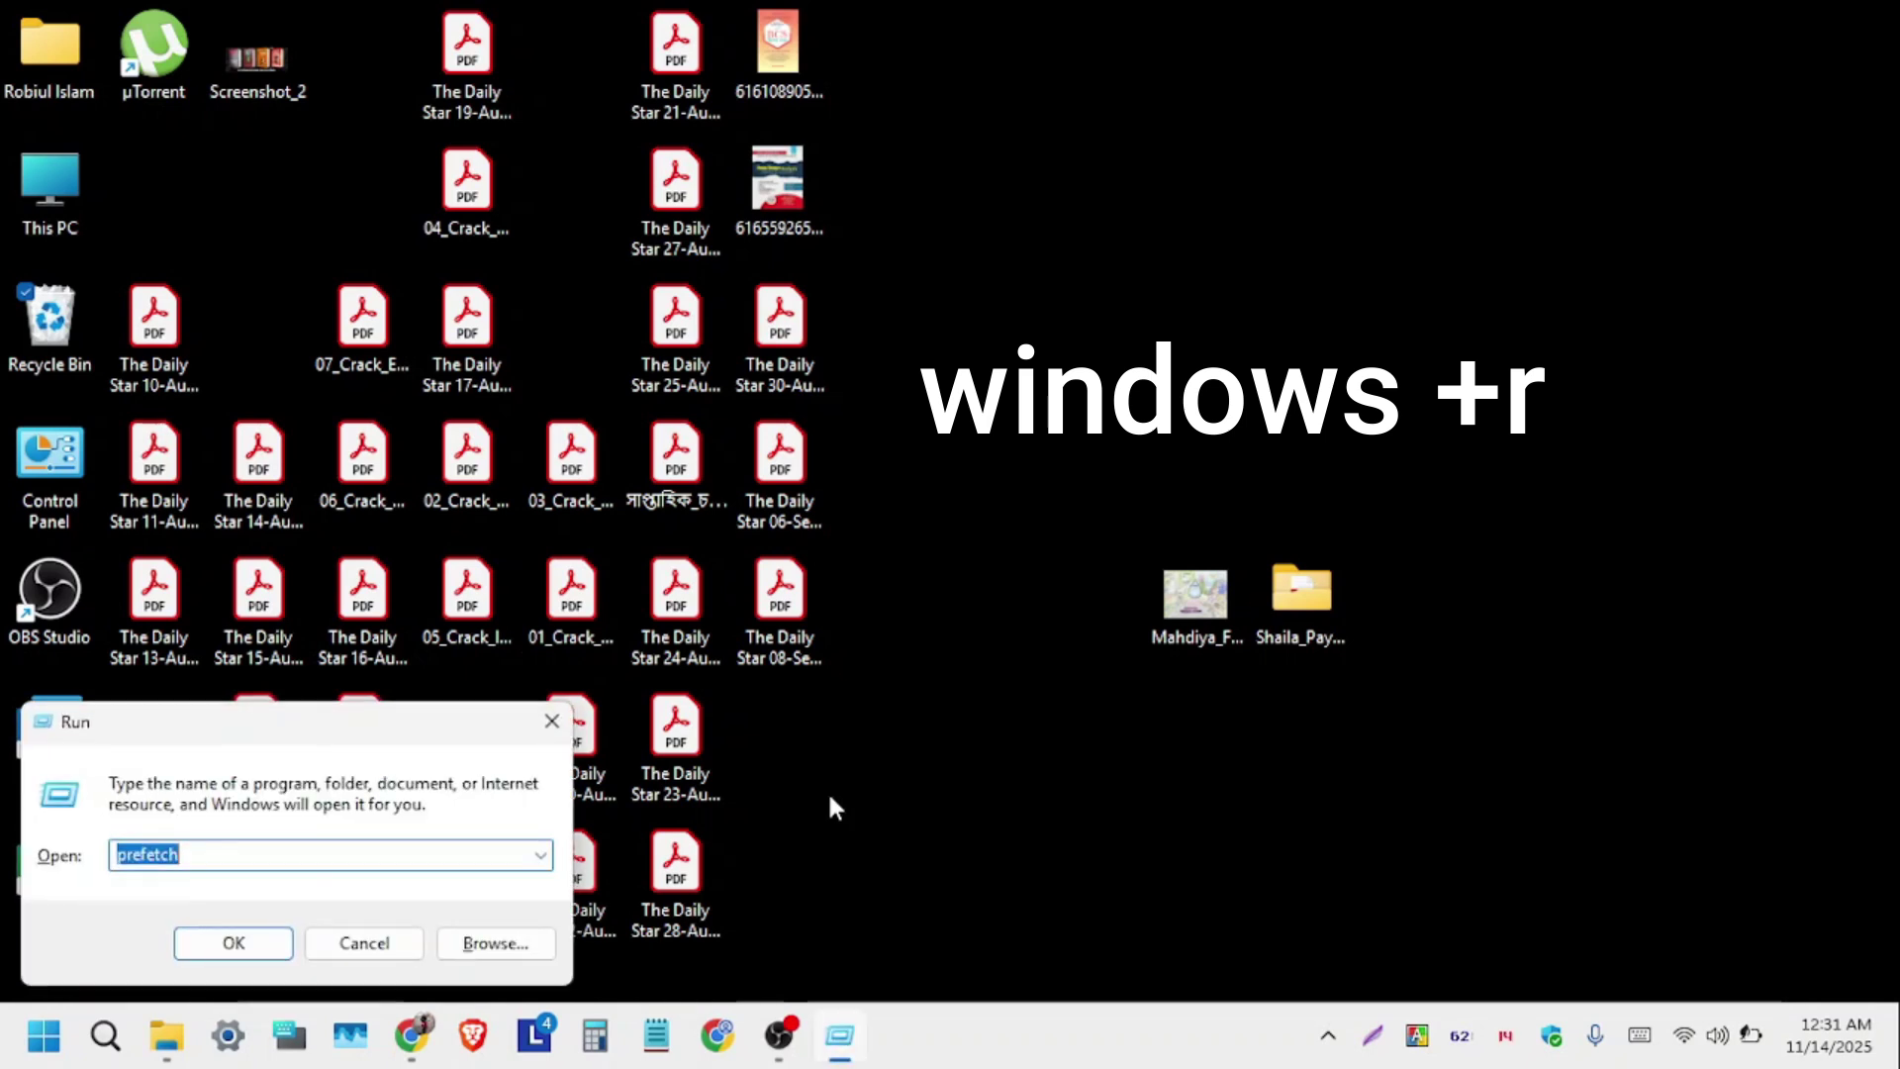
{"action": "left_click", "coordinate": [540, 857]}
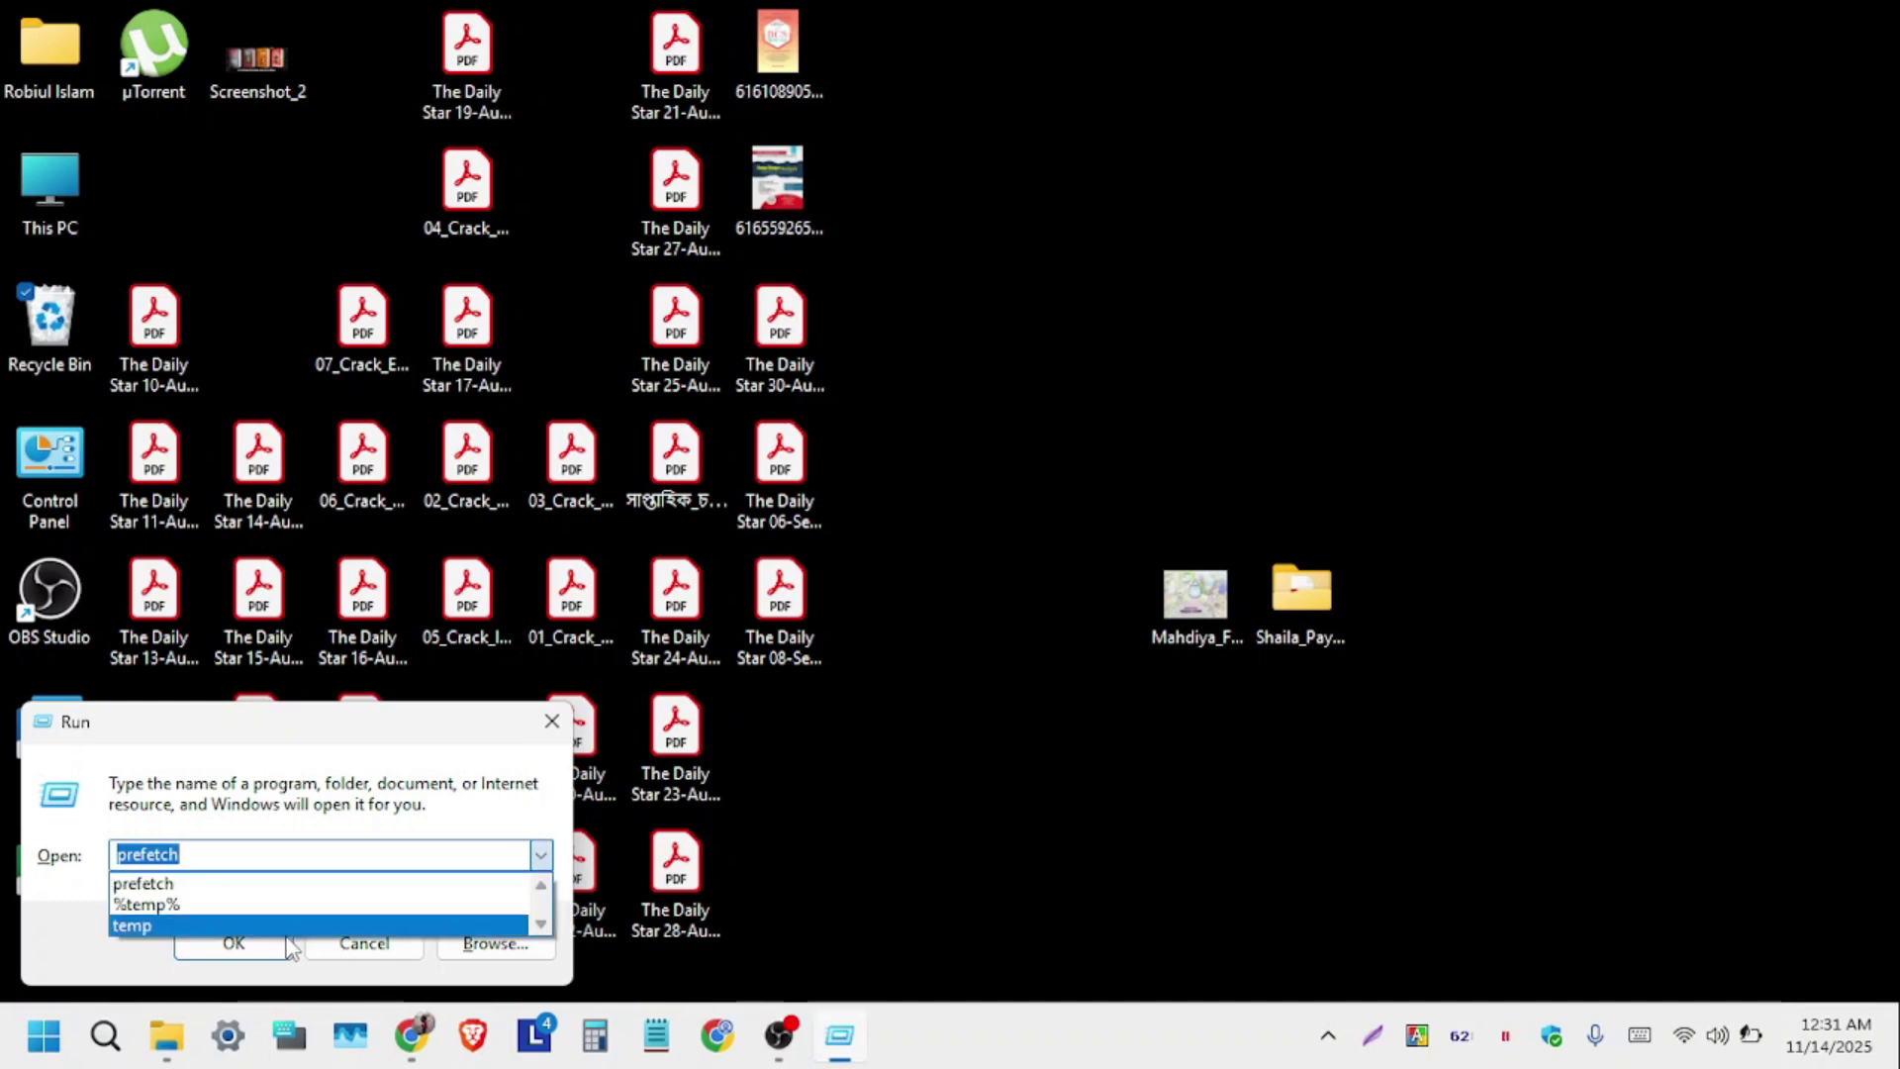
{"action": "left_click", "coordinate": [299, 929]}
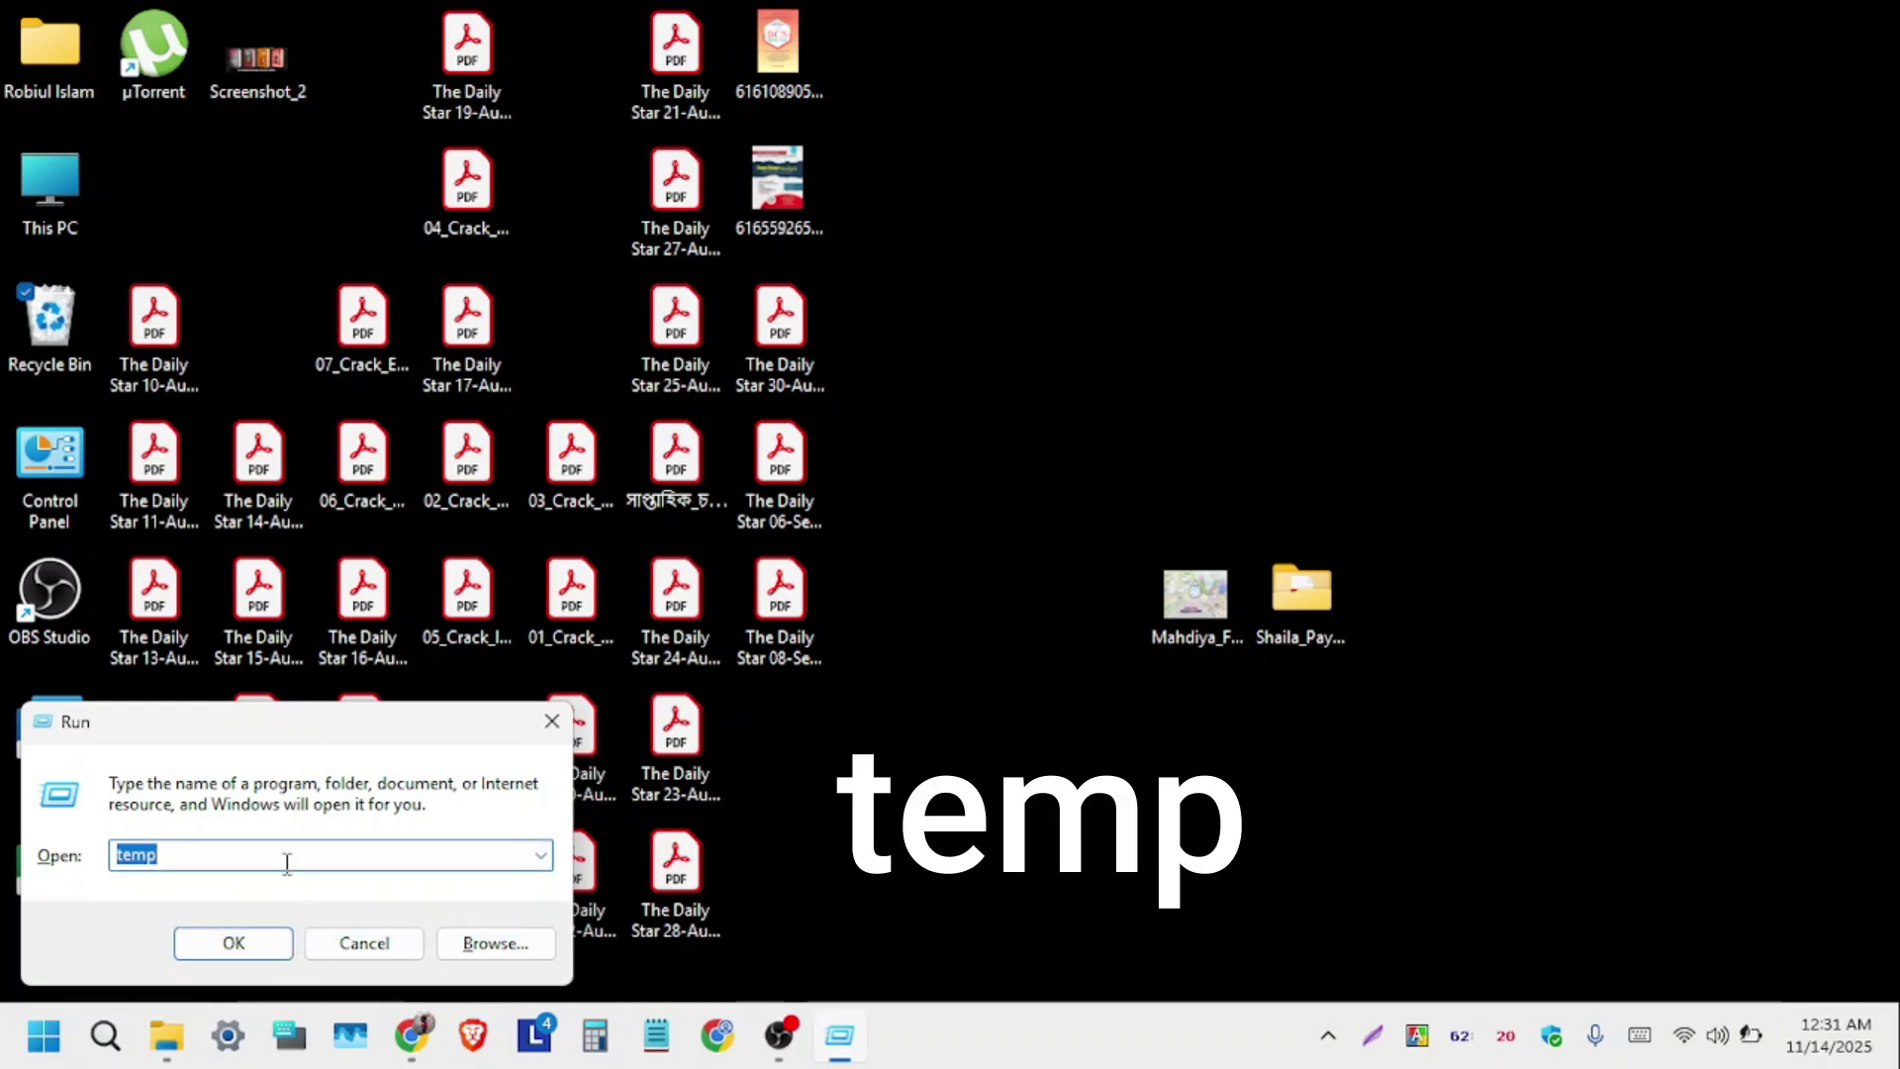
{"action": "key", "text": "BackSpace"}
{"action": "type", "text": "te"}
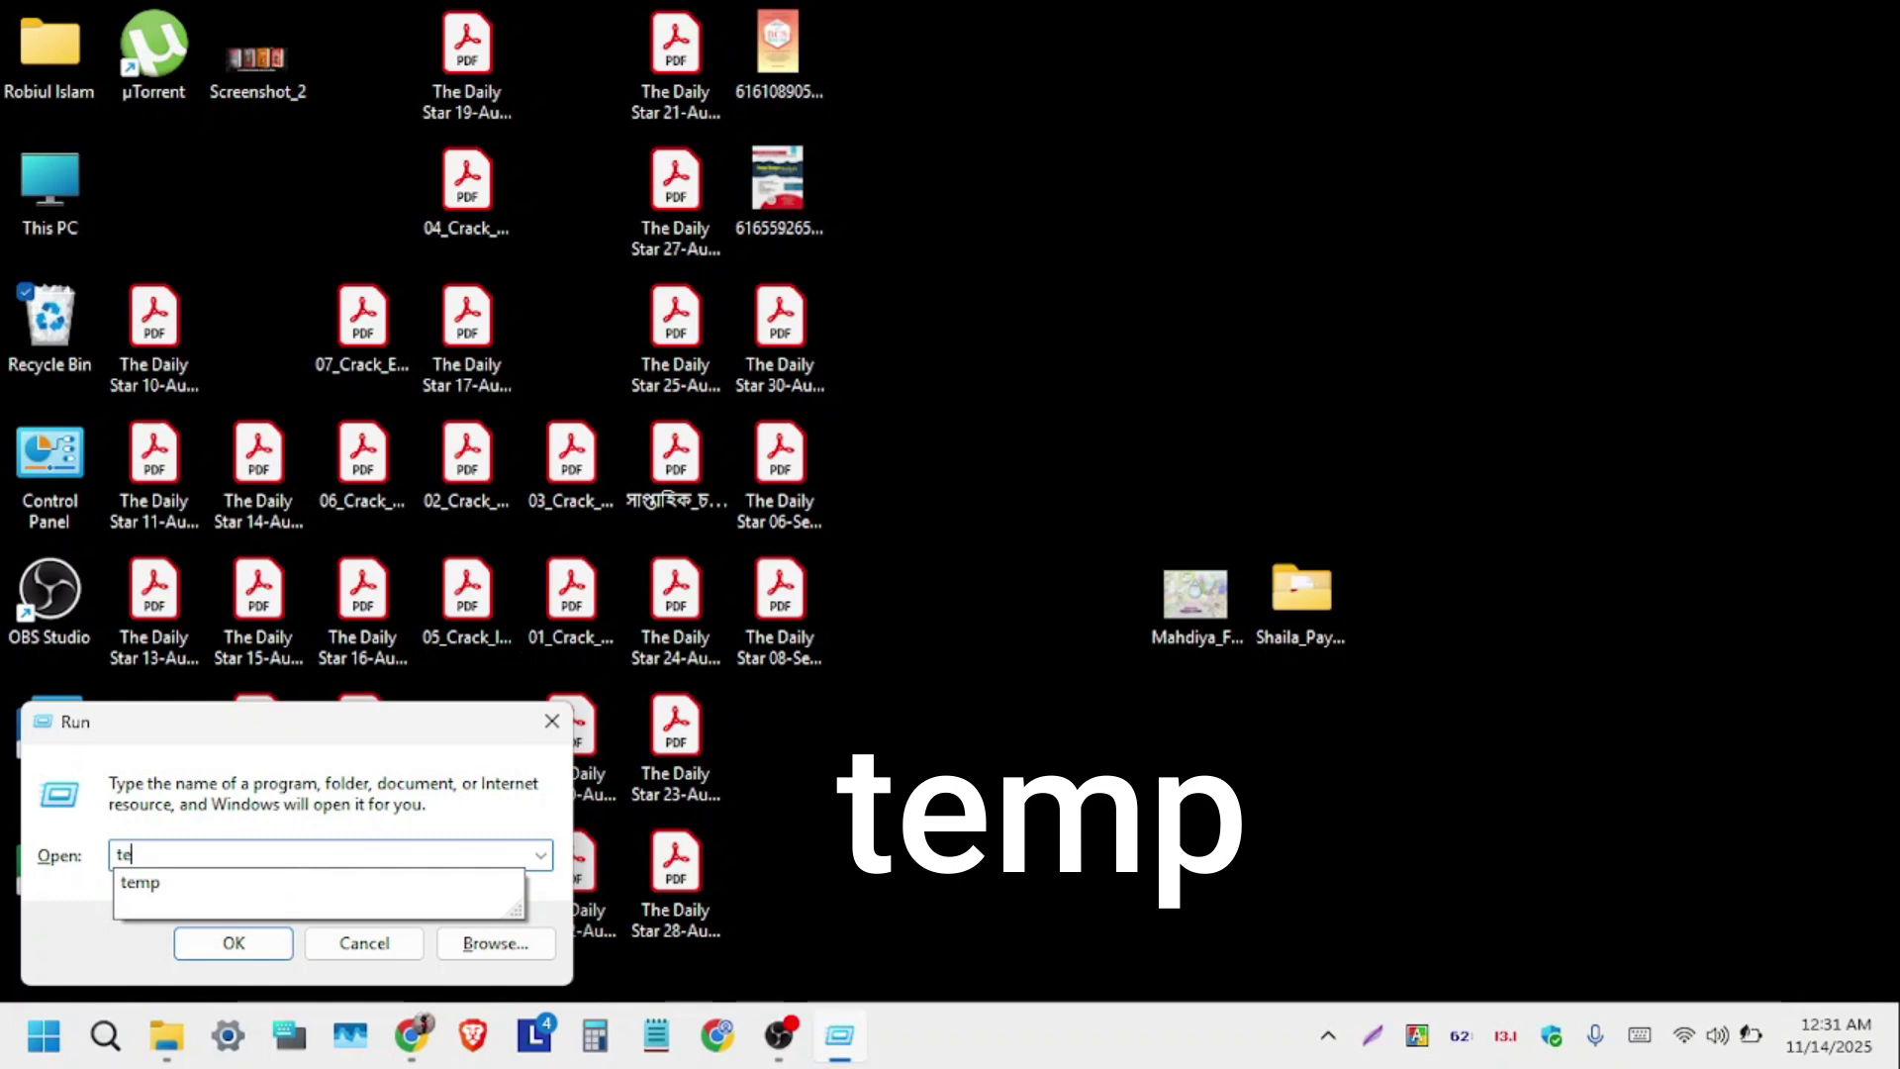
{"action": "type", "text": "mp"}
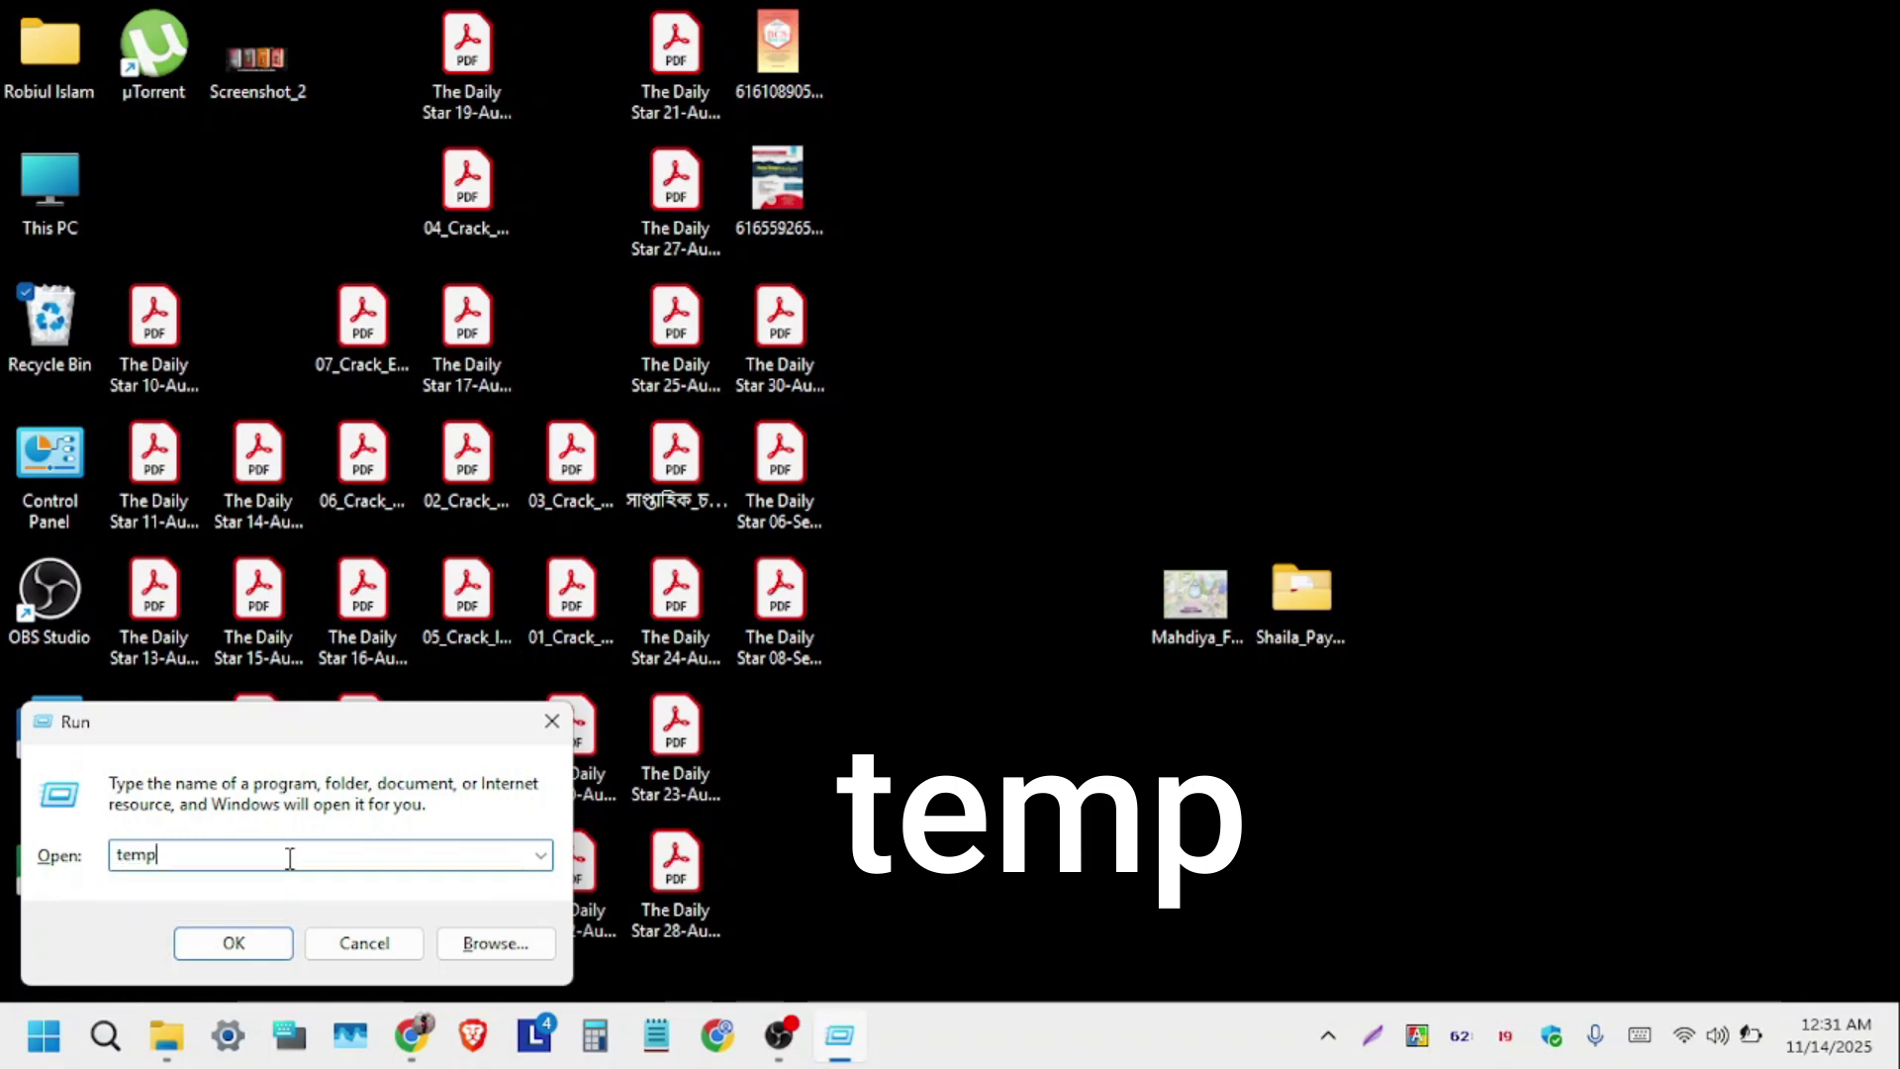
{"action": "key", "text": "Return"}
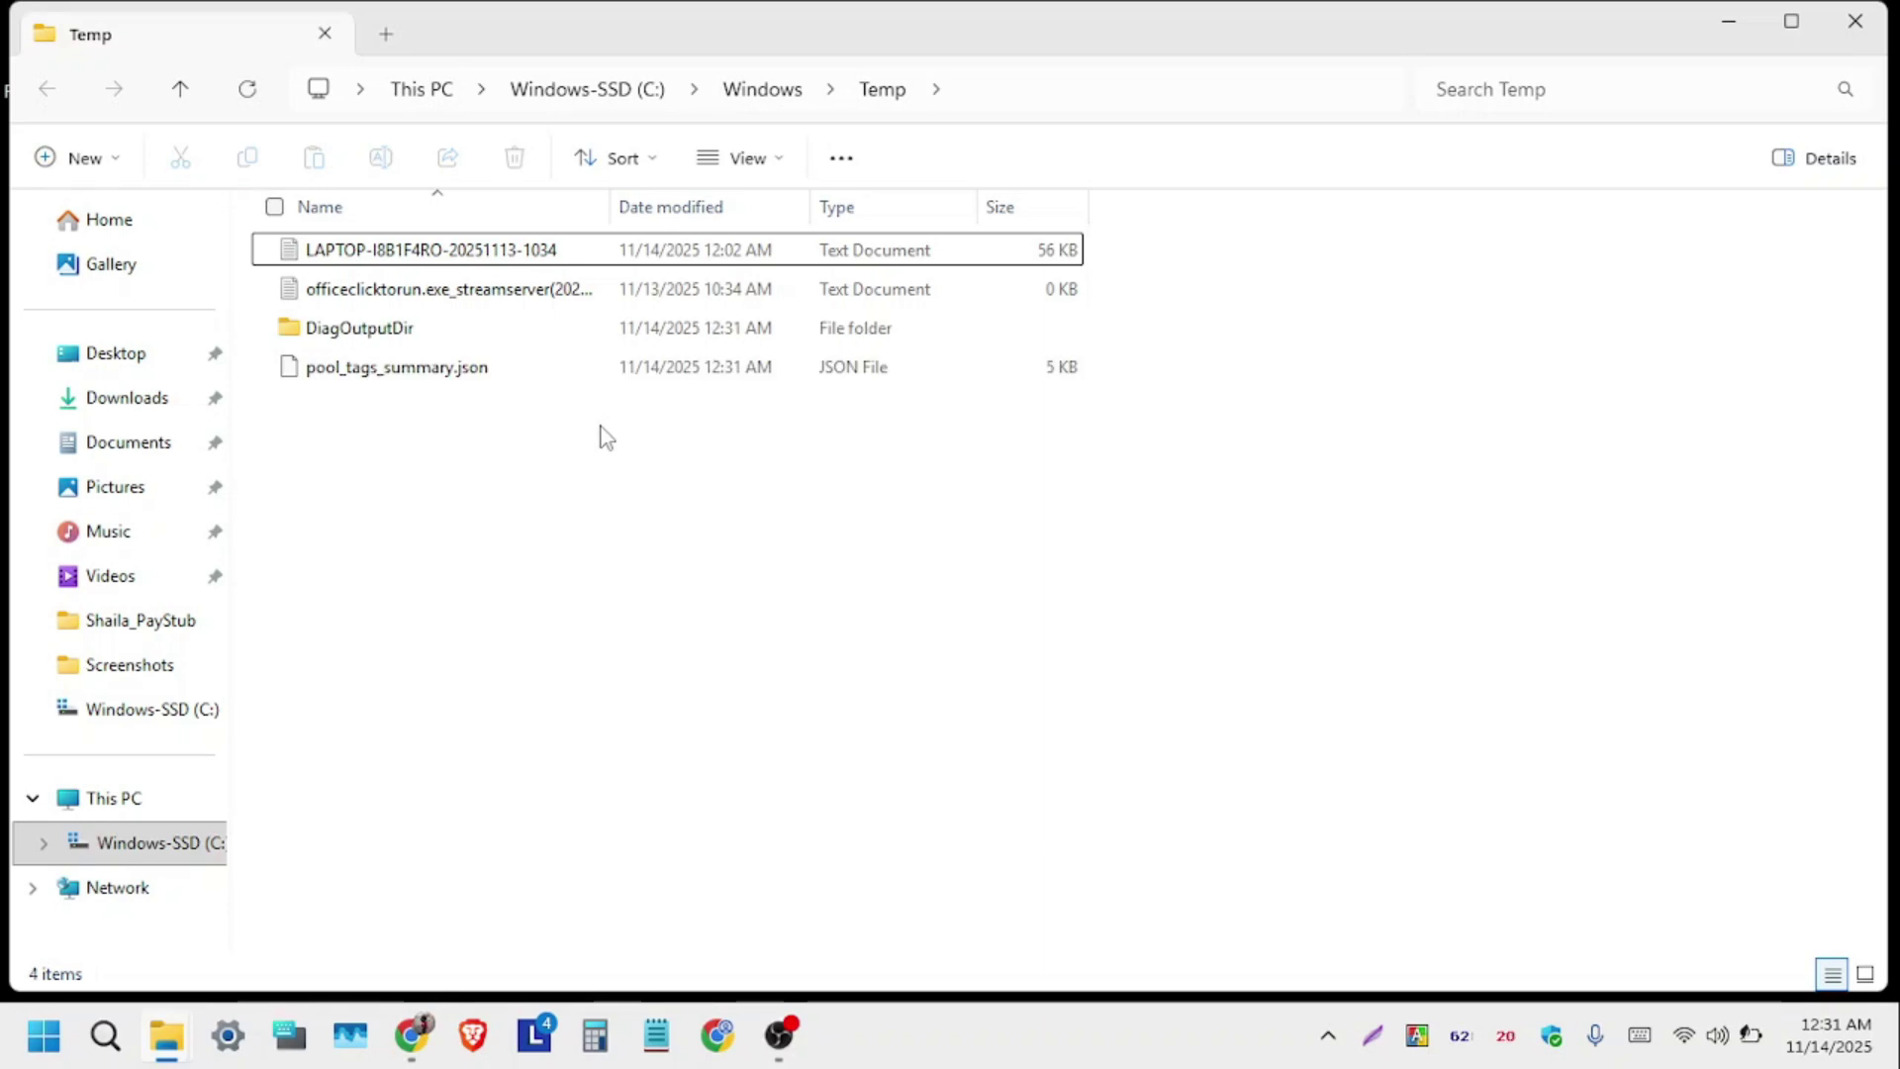
Step: Delete all four Temp items, skipping every in-use file, and close the Temp window
{"action": "key", "text": "ctrl+a"}
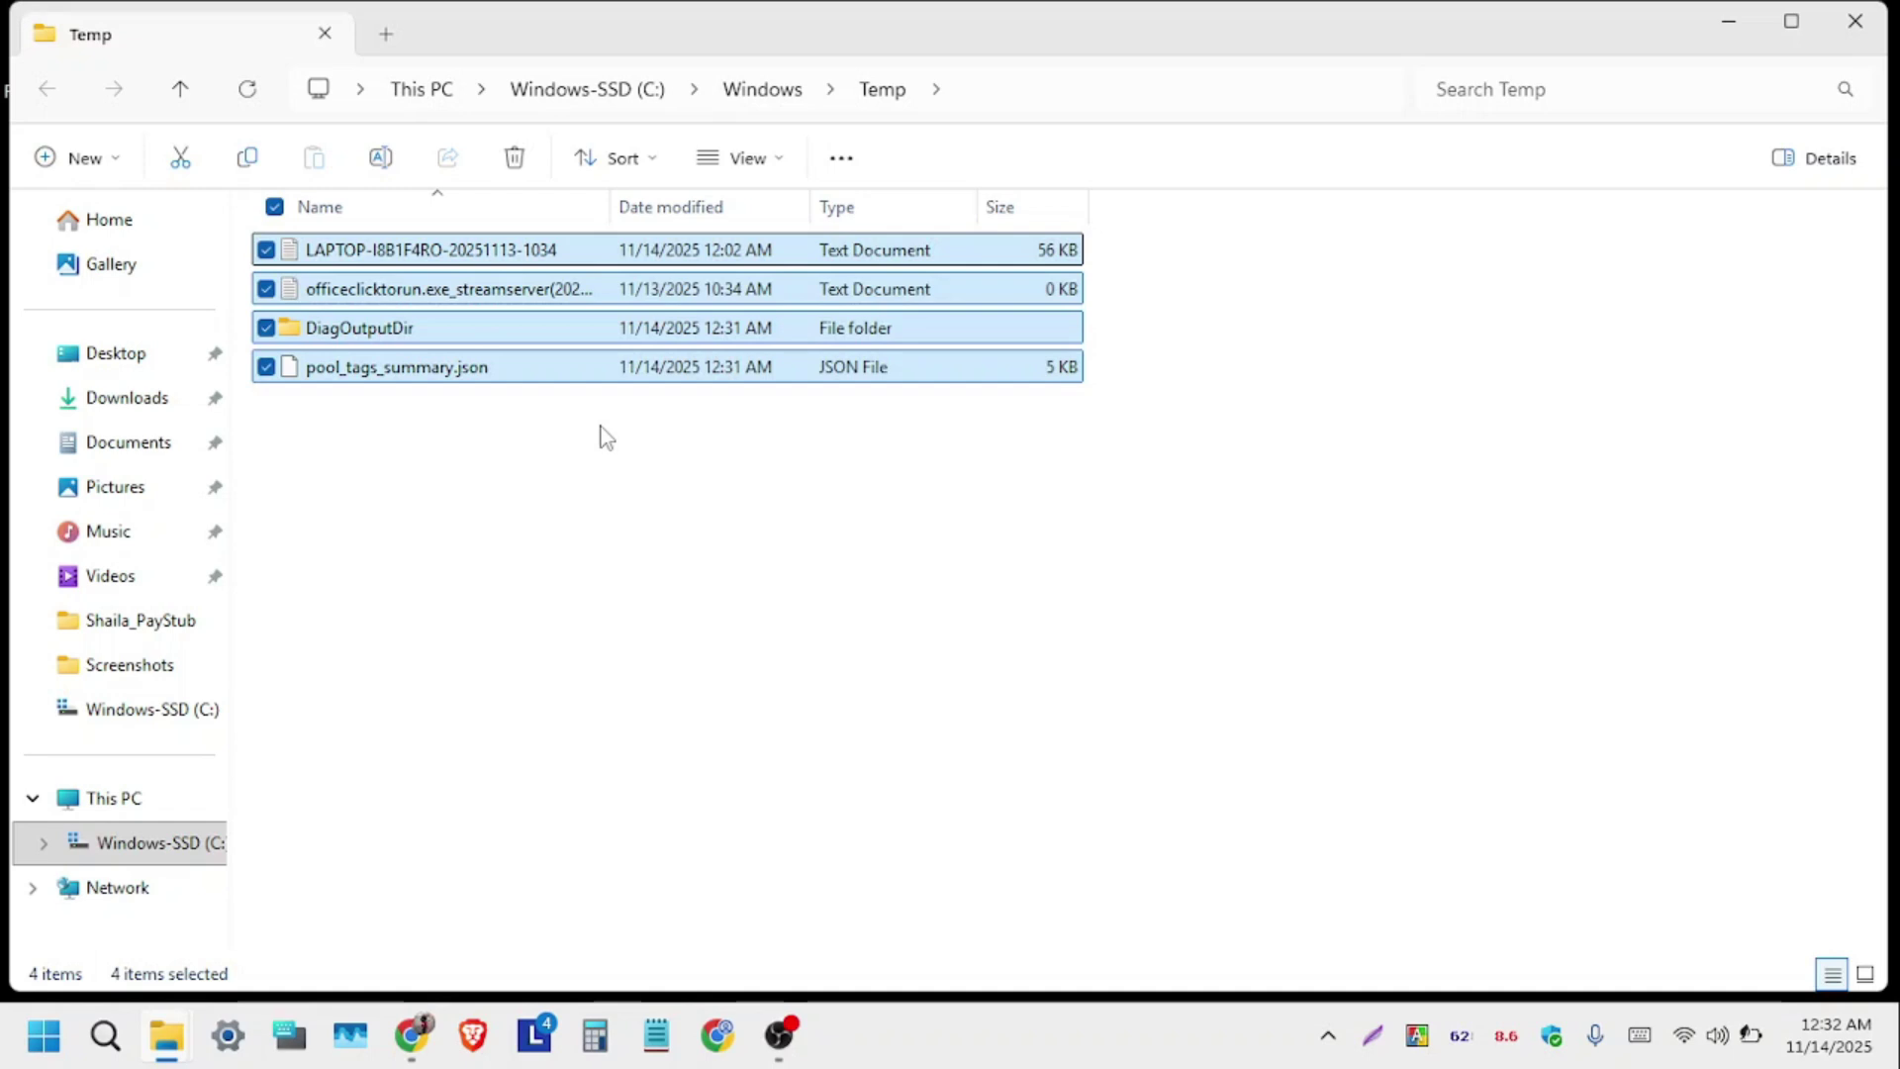
{"action": "left_click", "coordinate": [515, 158]}
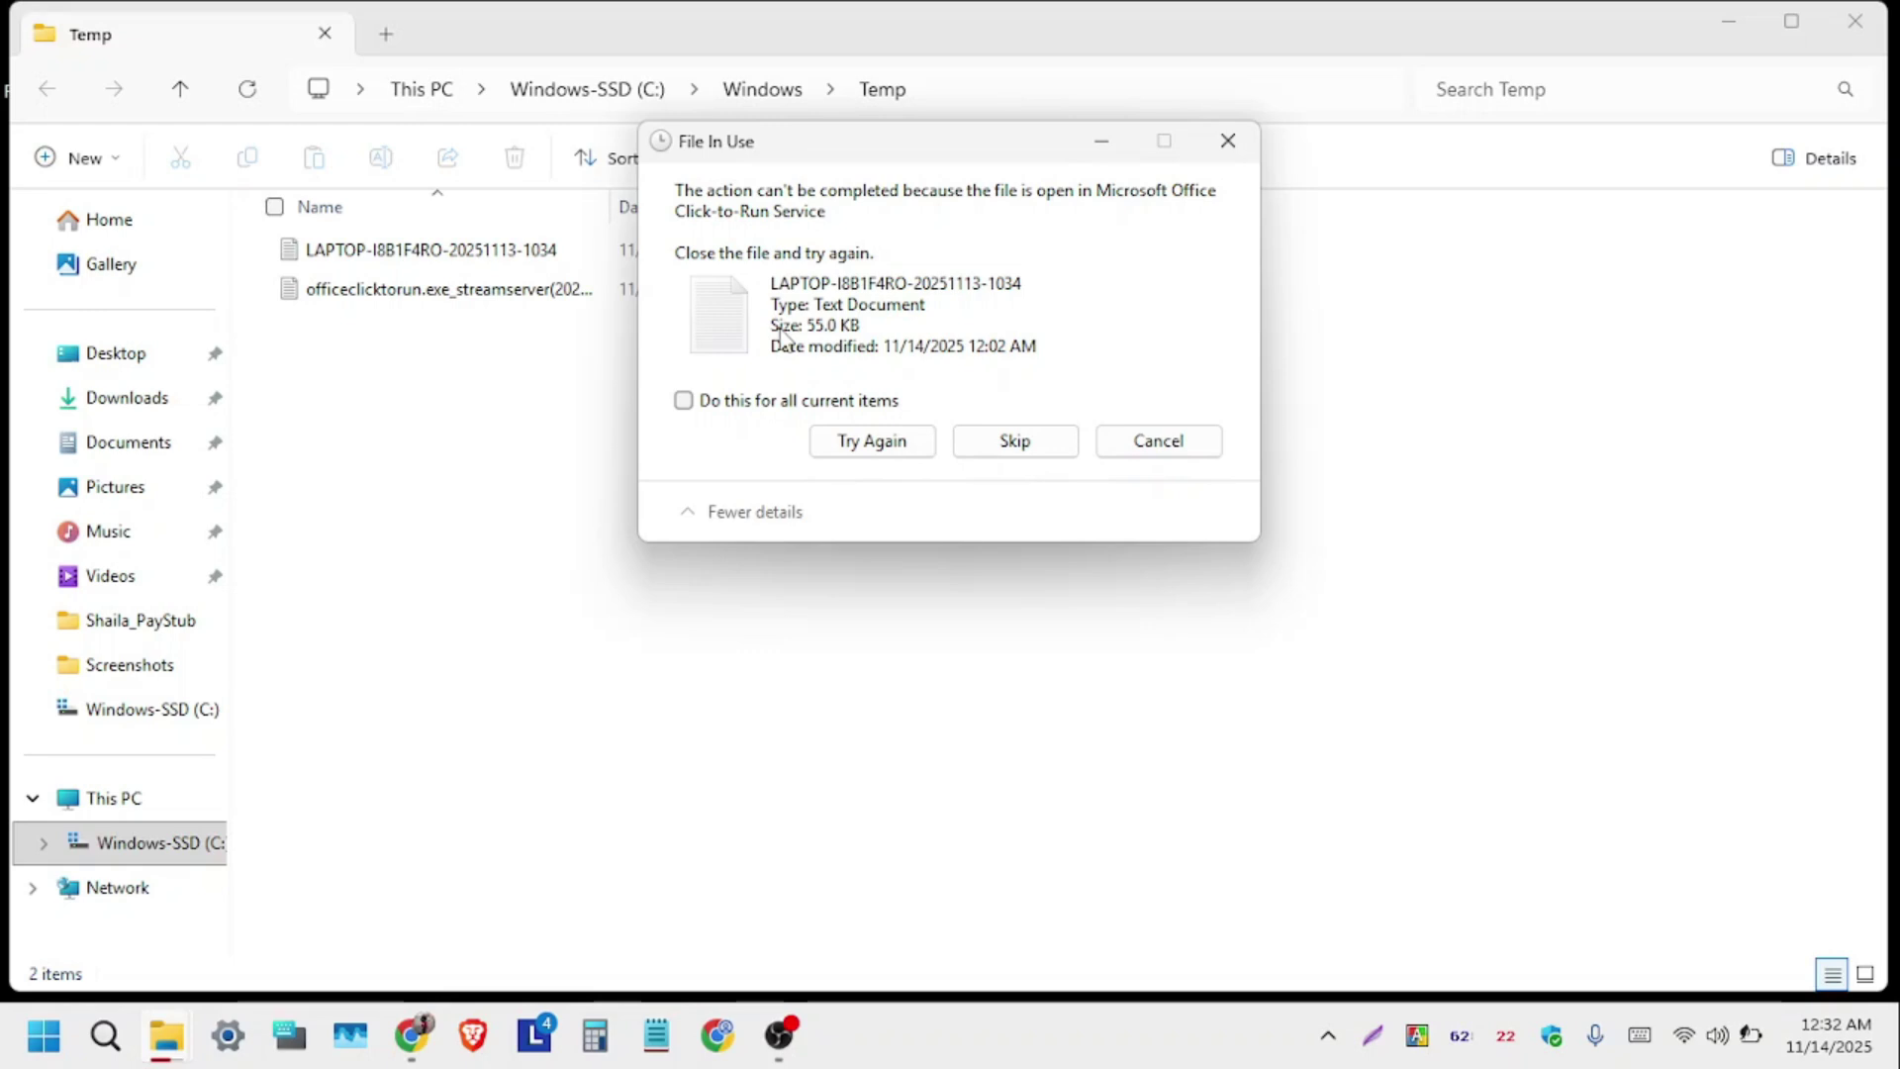
{"action": "left_click", "coordinate": [684, 401]}
{"action": "left_click", "coordinate": [1002, 436]}
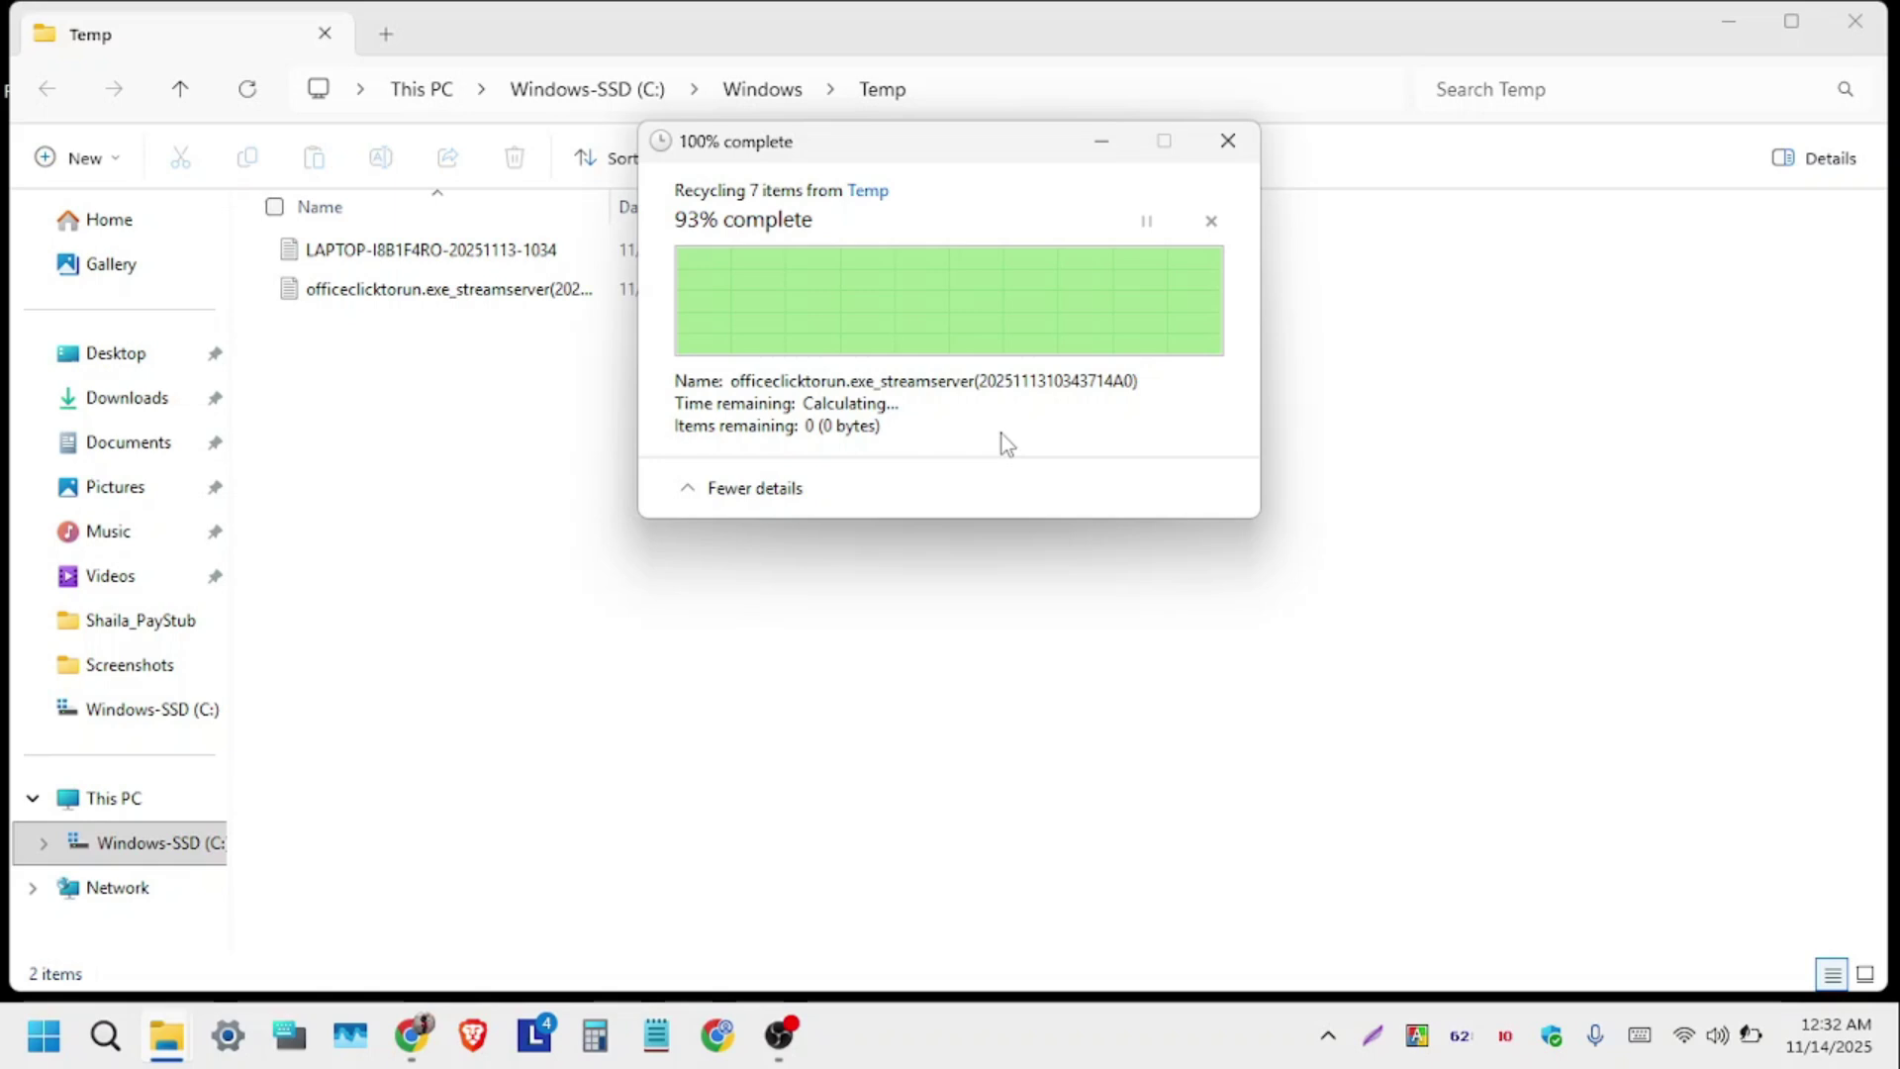
{"action": "left_click", "coordinate": [1855, 20]}
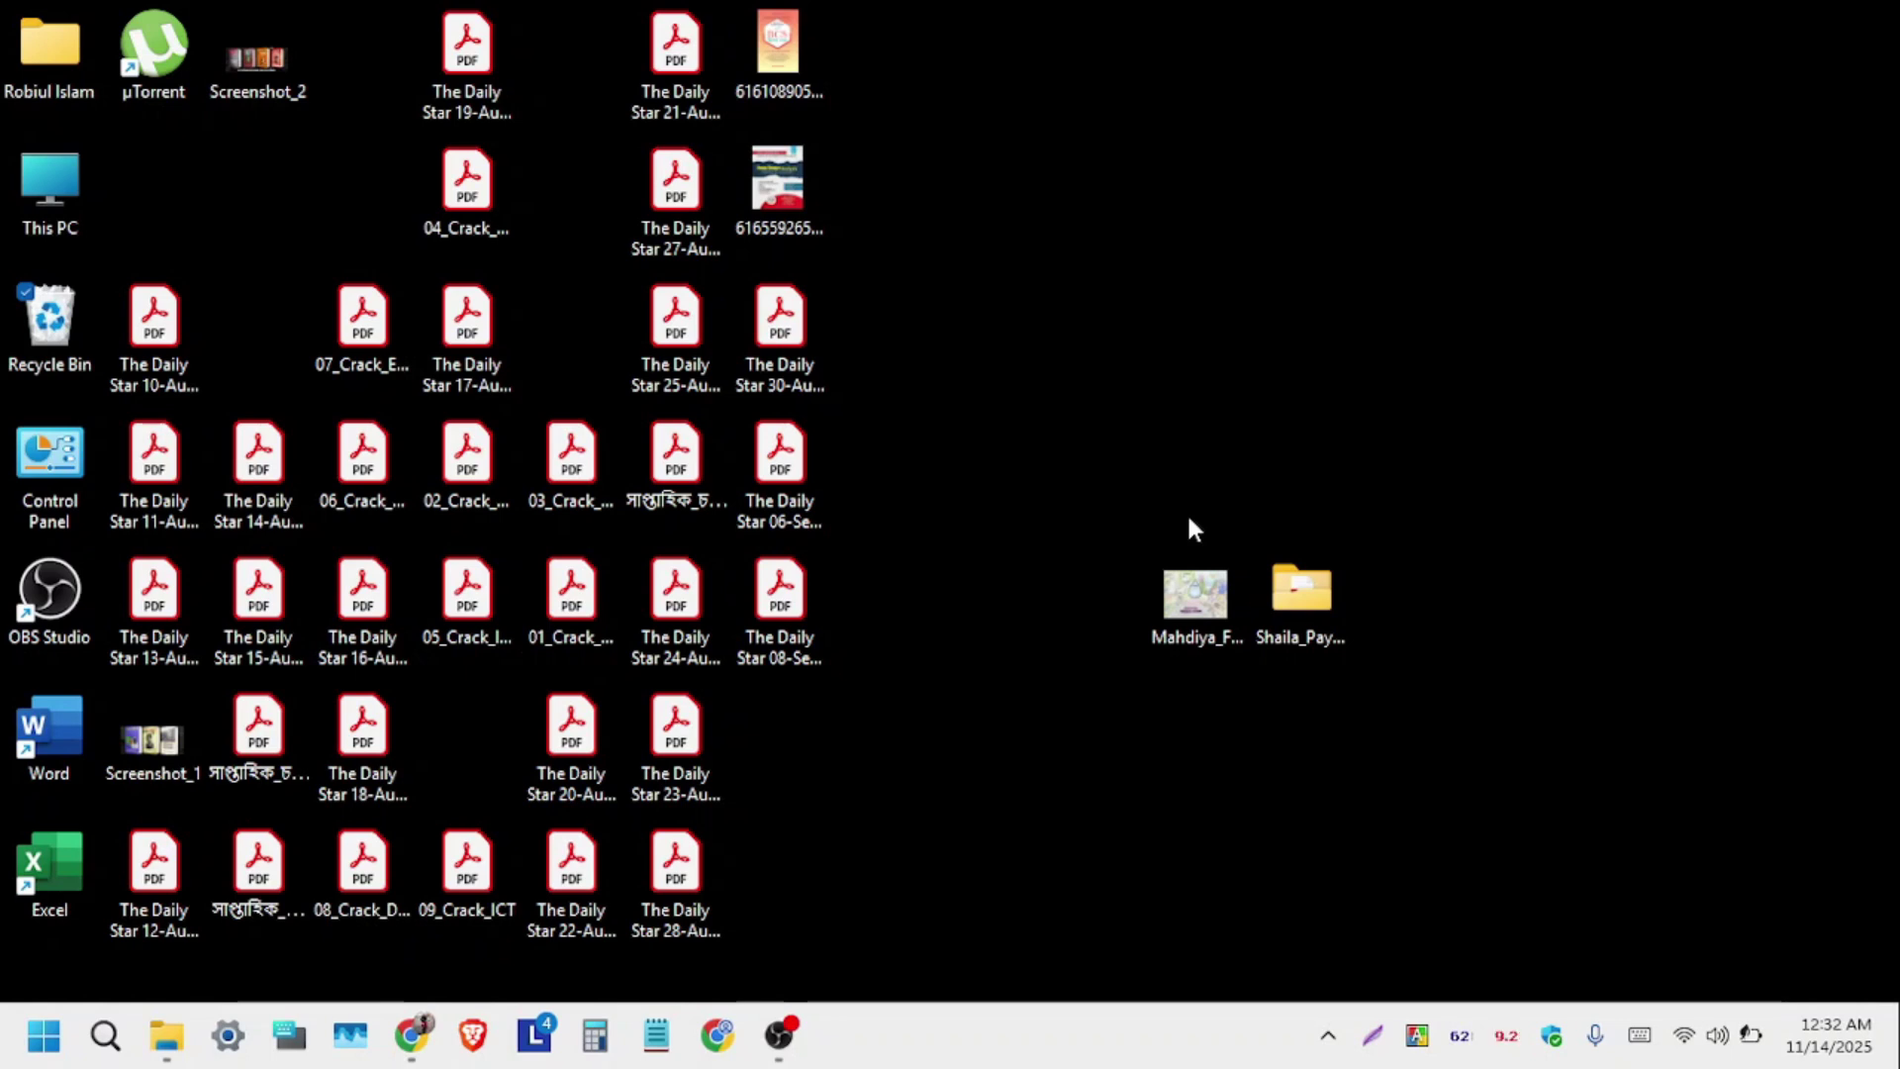
Step: Run %temp% from the Run dialog's history to open the user's temp folder
{"action": "key", "text": "super+r"}
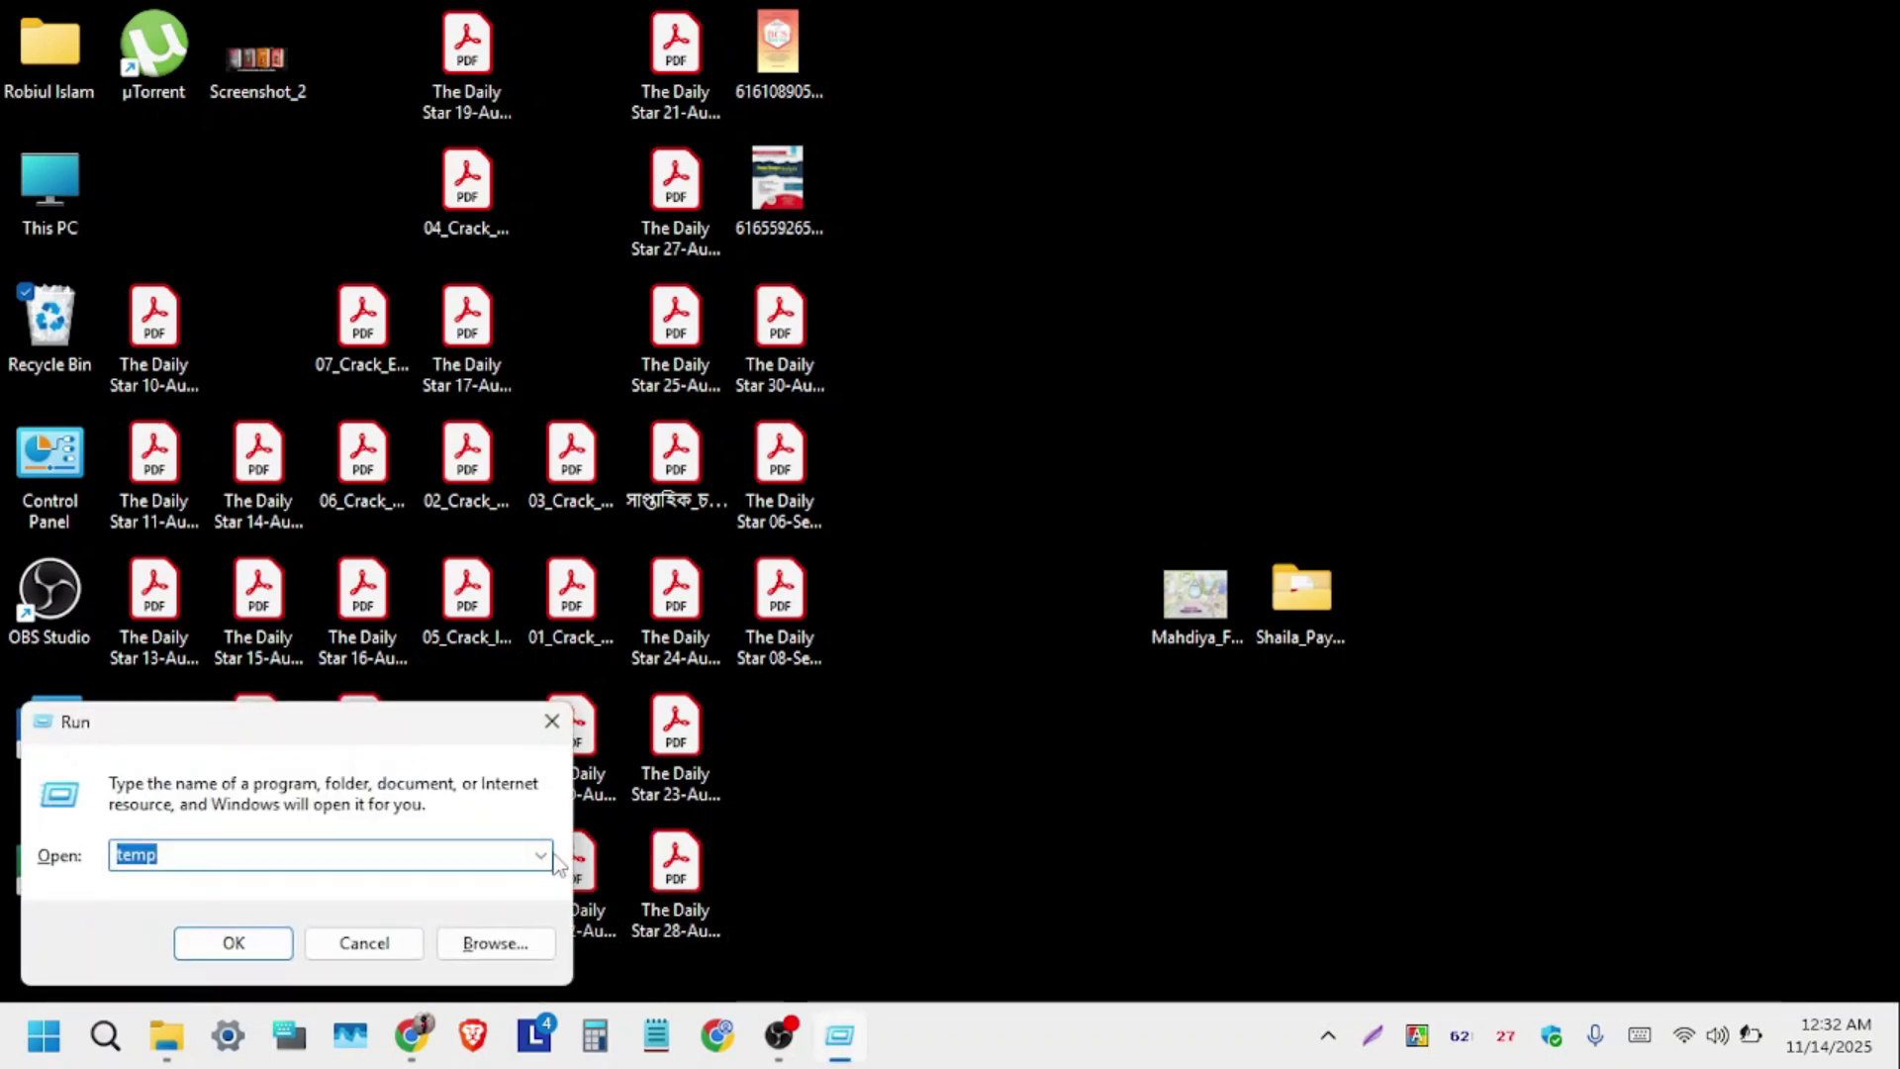
{"action": "left_click", "coordinate": [542, 855]}
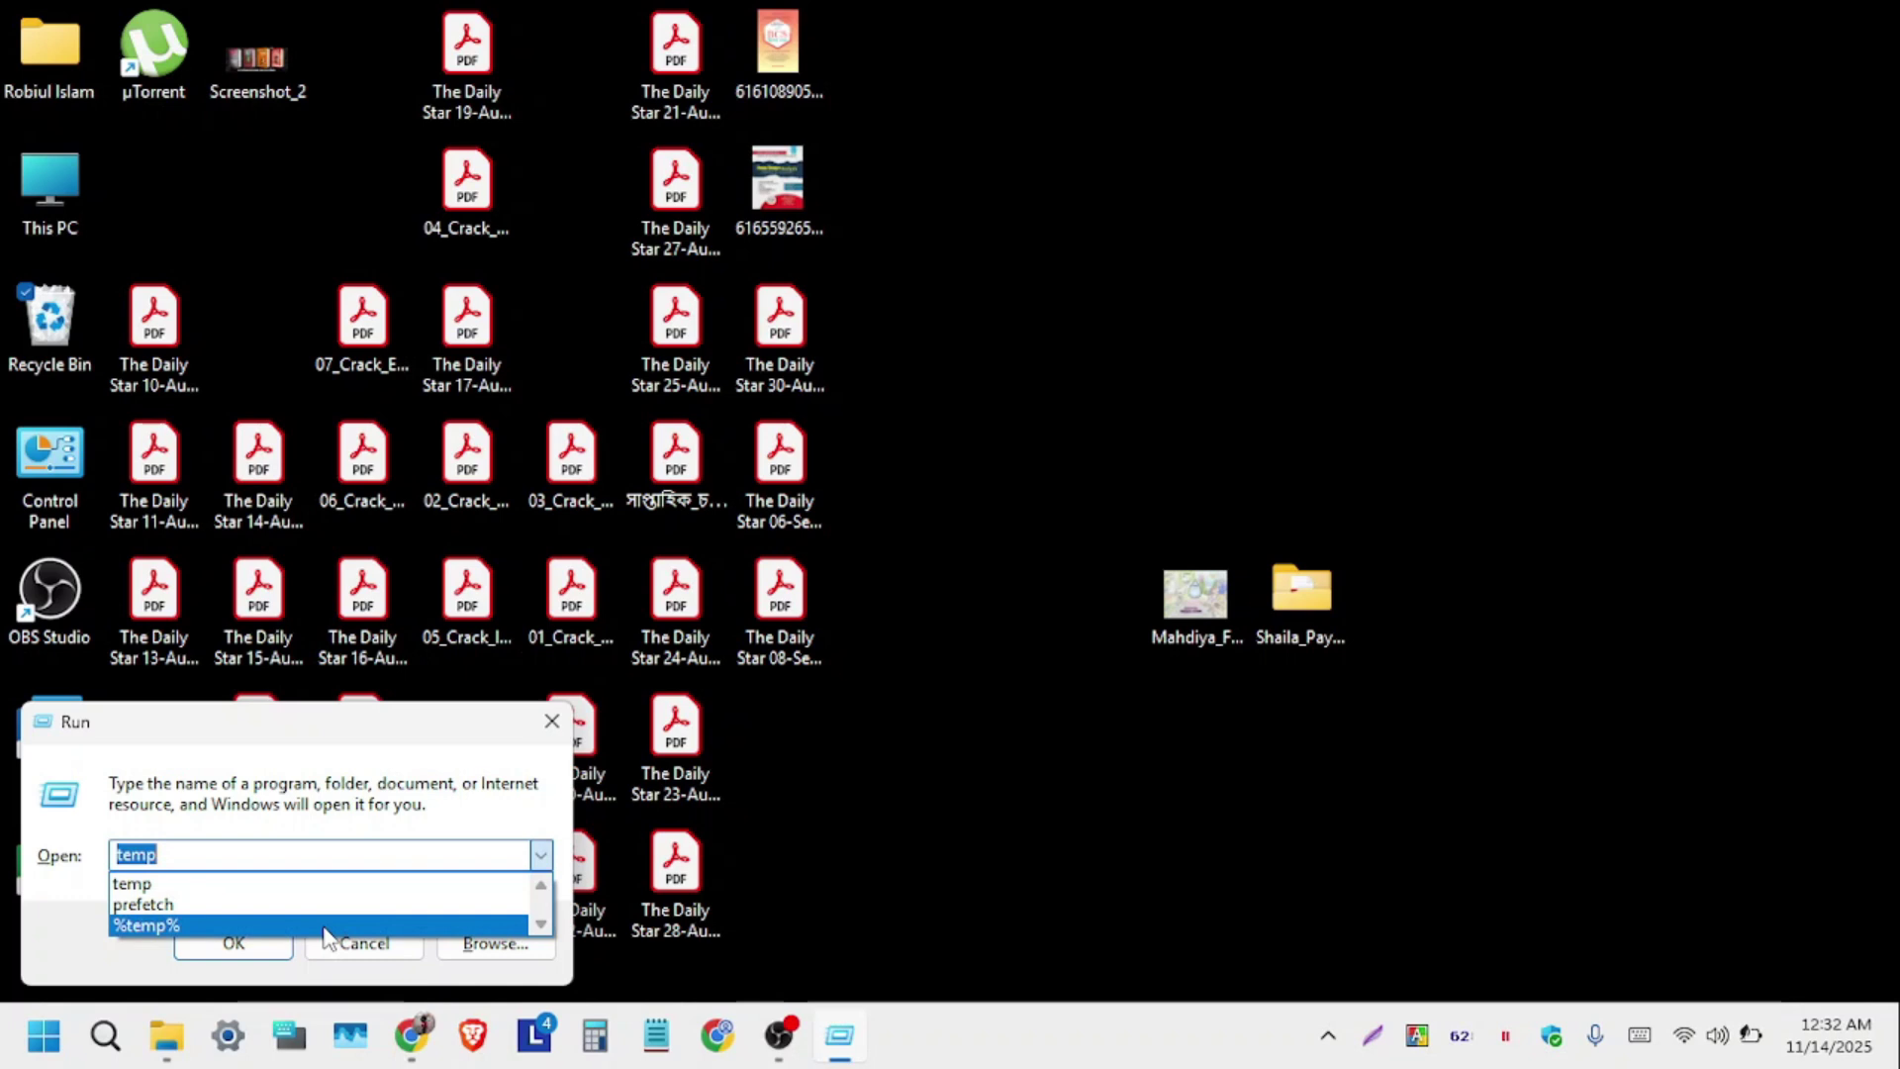
{"action": "left_click", "coordinate": [326, 928]}
{"action": "left_click", "coordinate": [255, 858]}
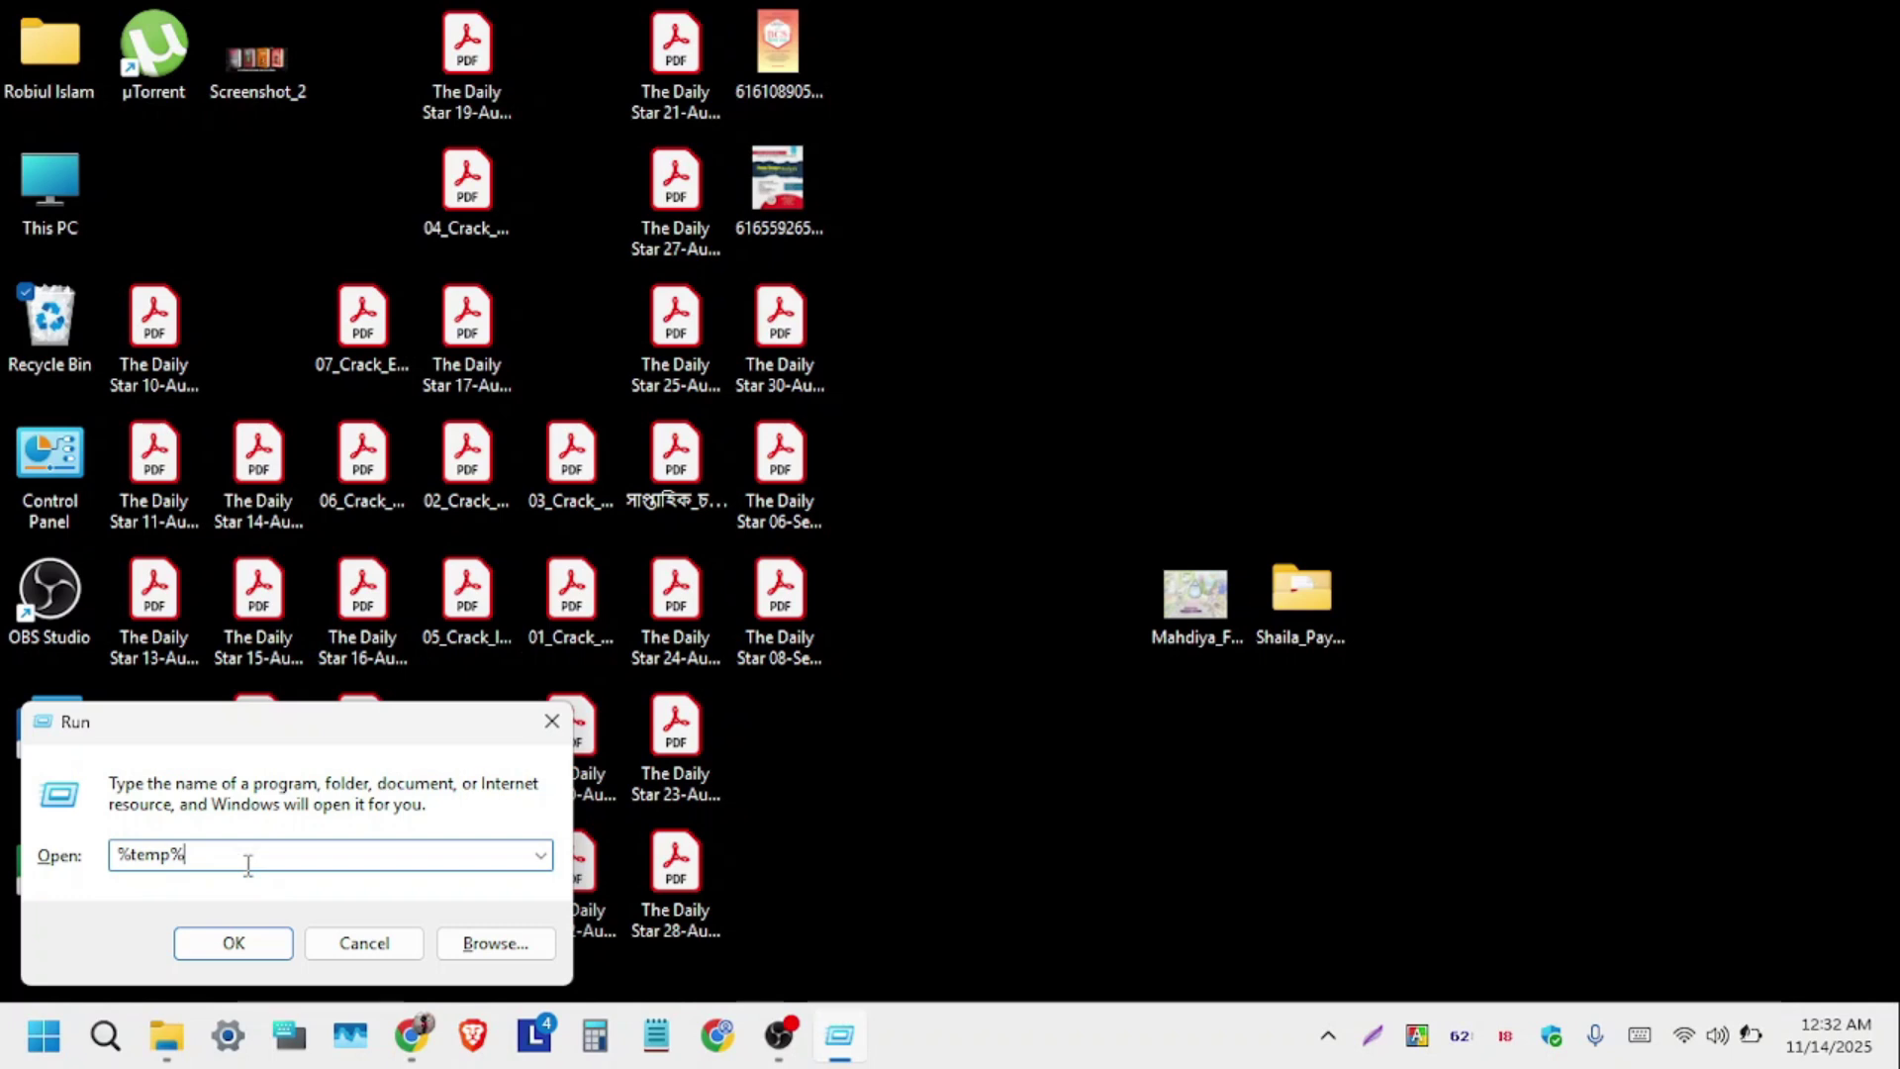
{"action": "left_click", "coordinate": [201, 940]}
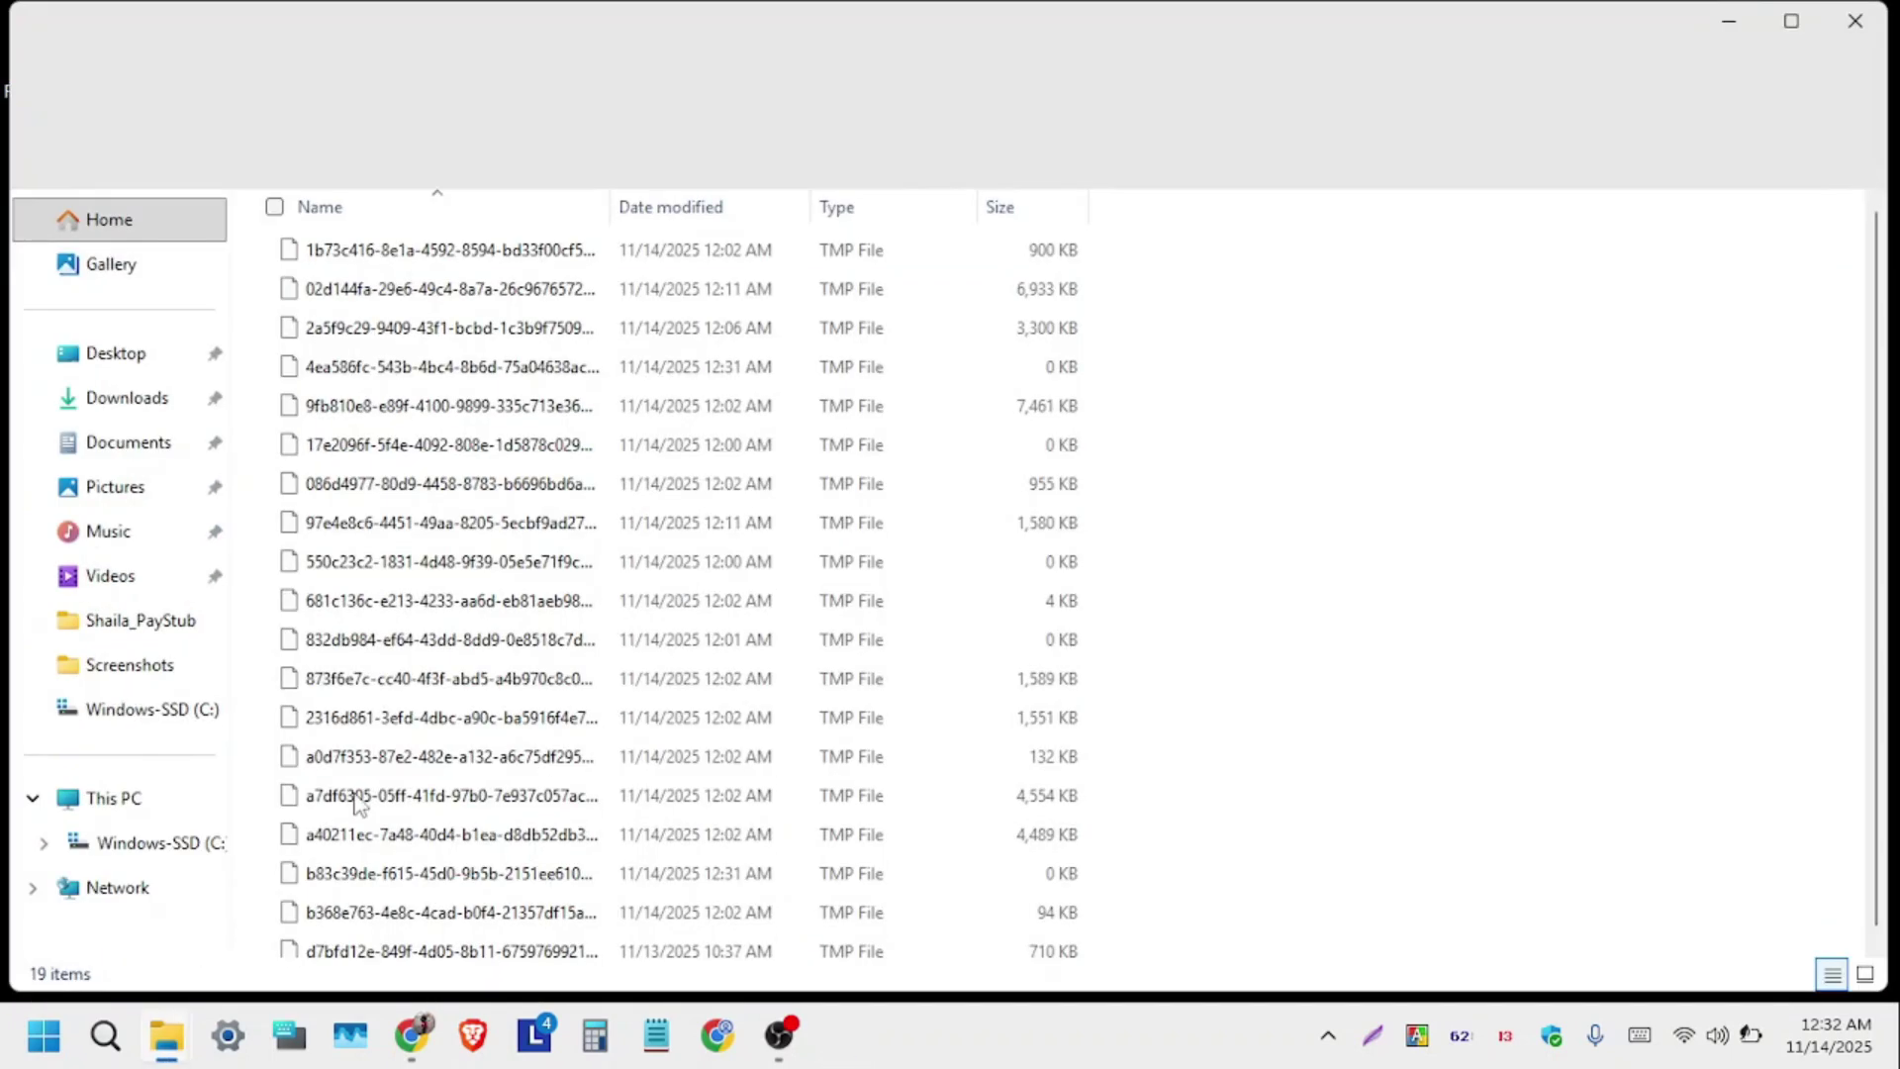
Step: Select all the TMP files in the %temp% folder
{"action": "scroll", "coordinate": [545, 639], "scroll_direction": "down", "scroll_amount": 1}
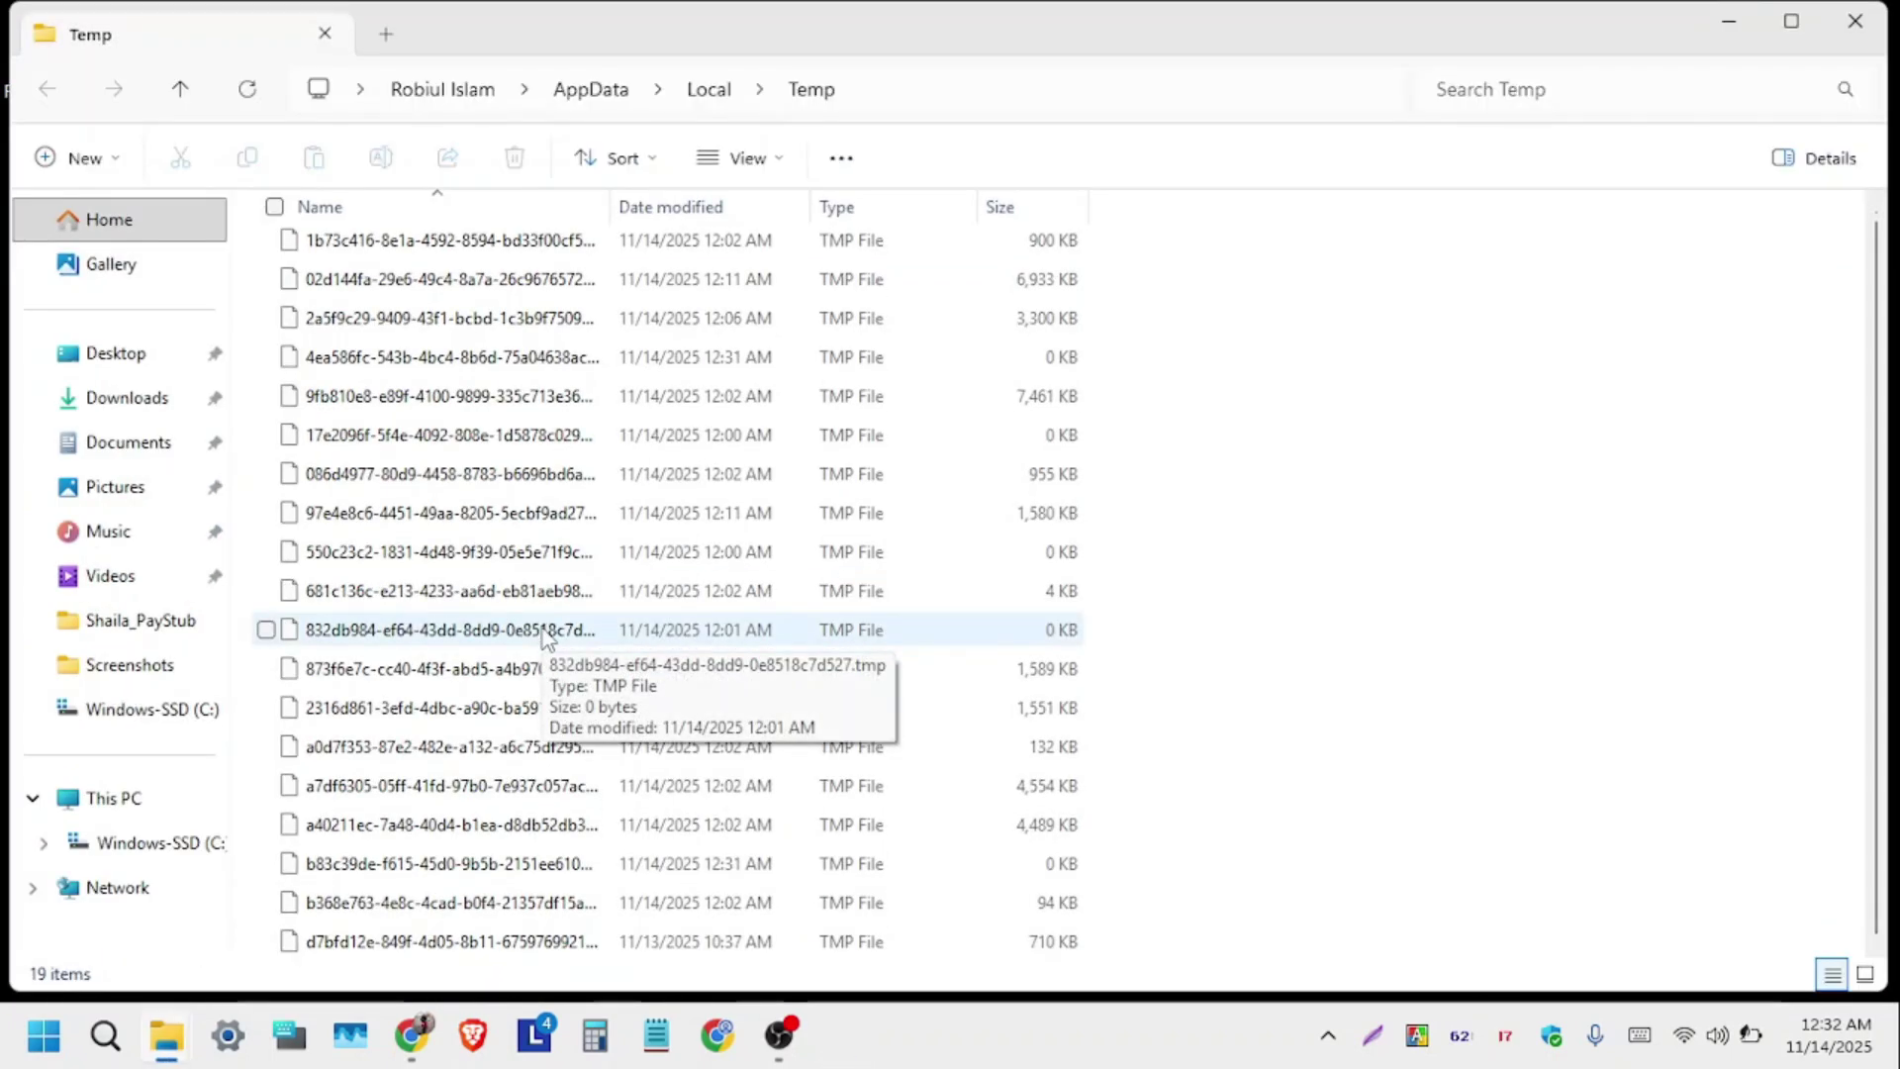
{"action": "scroll", "coordinate": [545, 639], "scroll_direction": "up", "scroll_amount": 1}
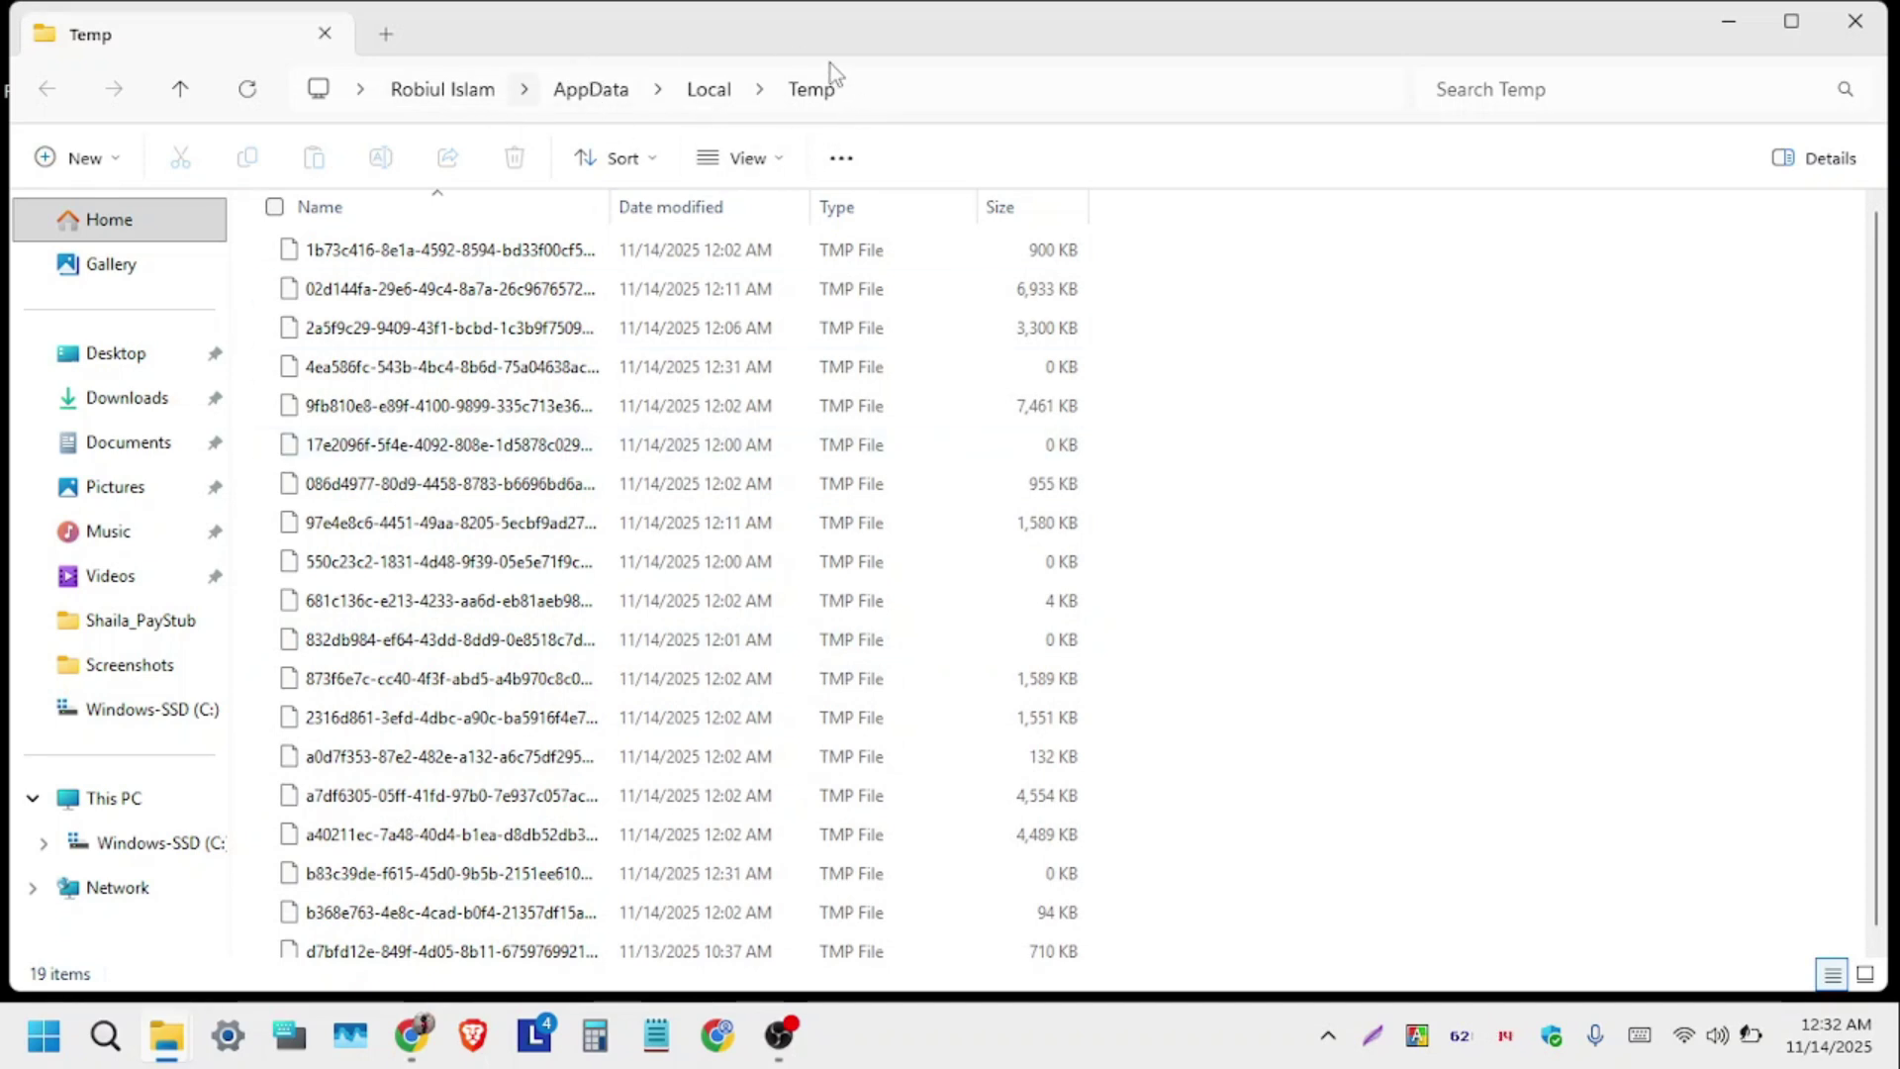
{"action": "left_click", "coordinate": [683, 450]}
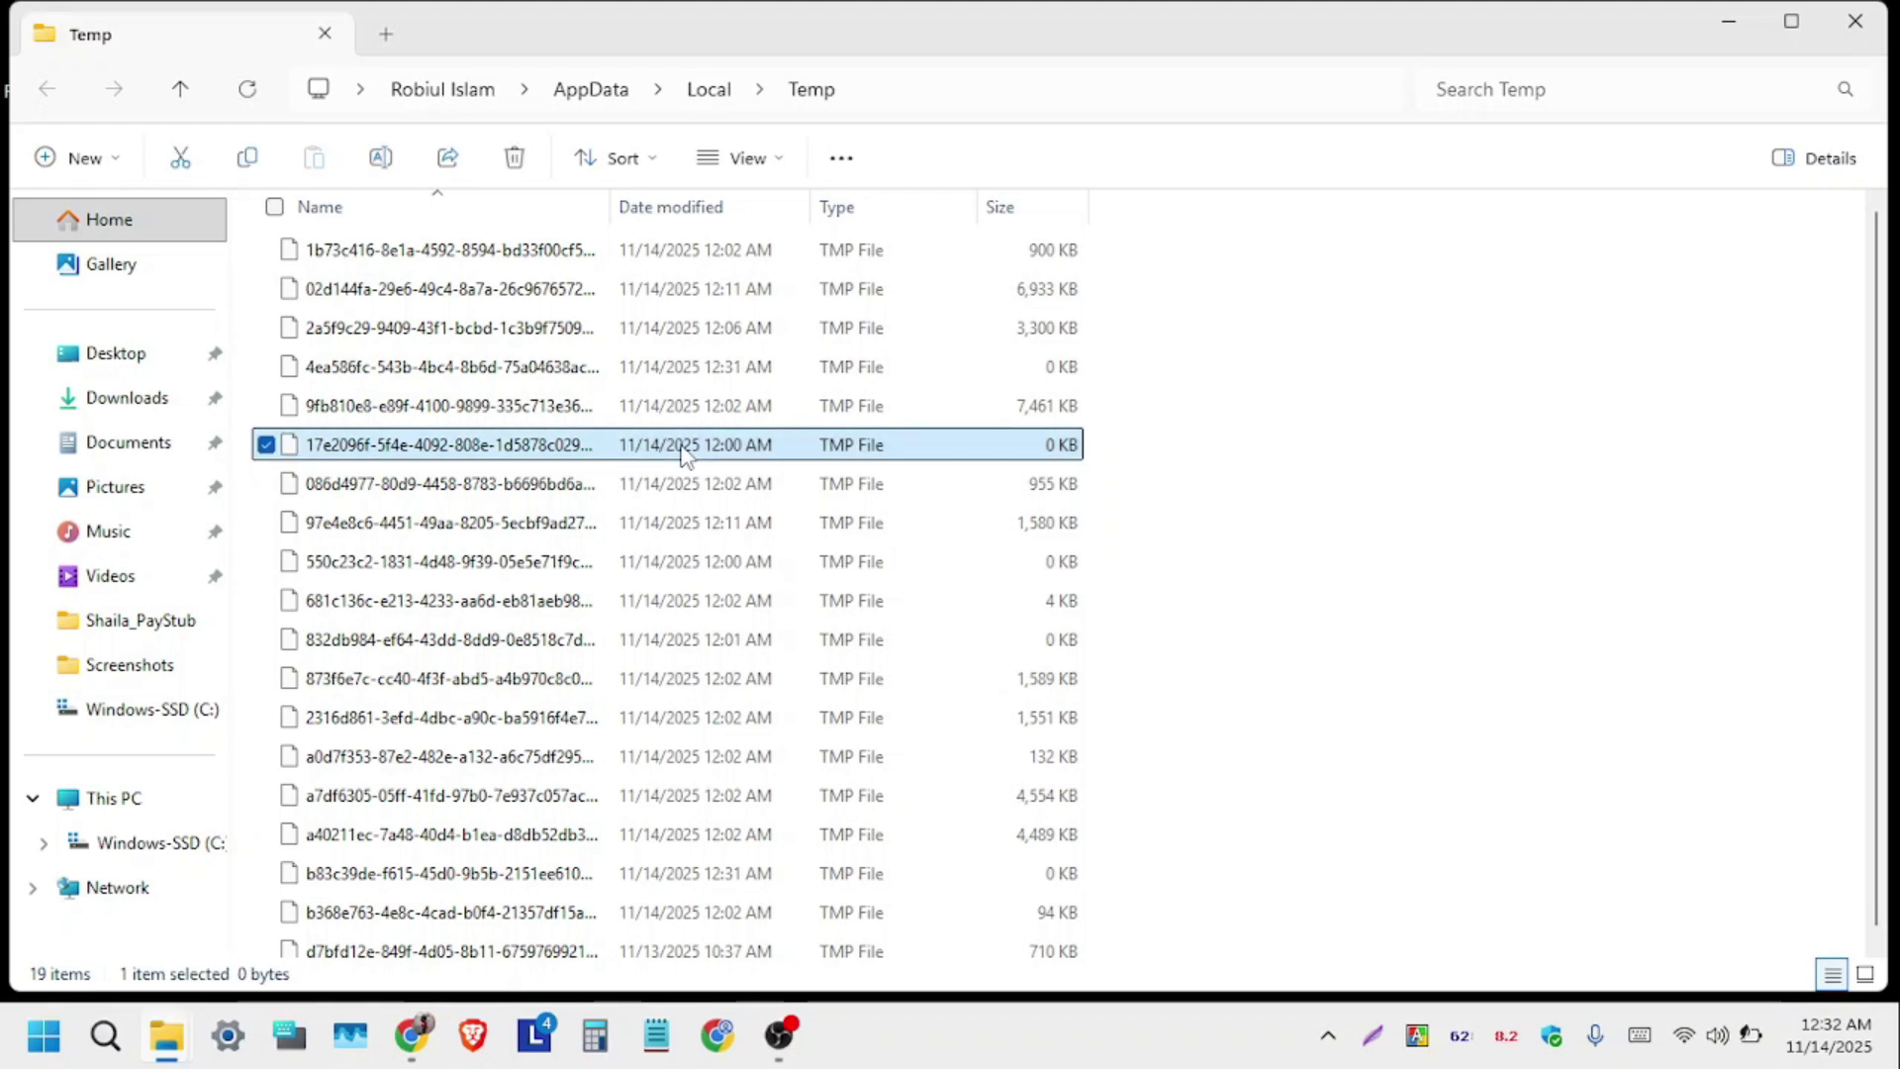
{"action": "key", "text": "ctrl+a"}
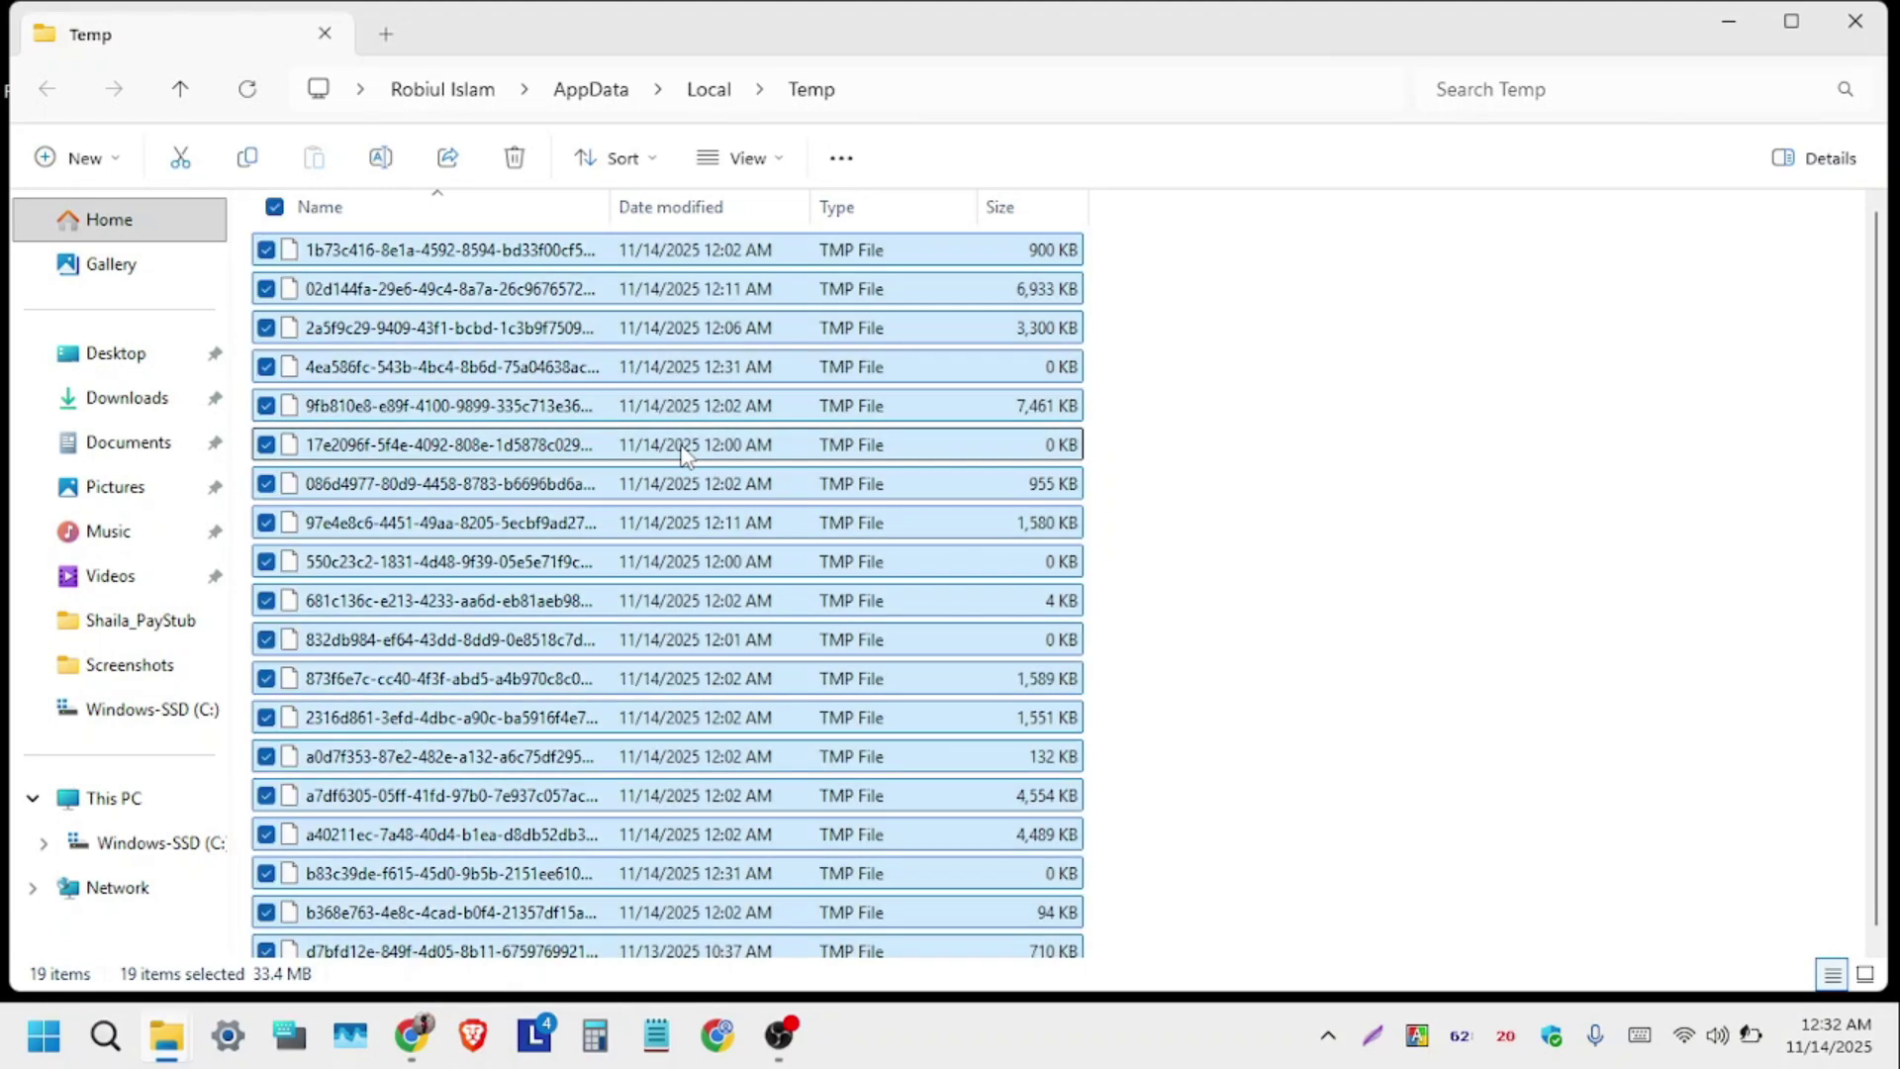
{"action": "key", "text": "ctrl+a"}
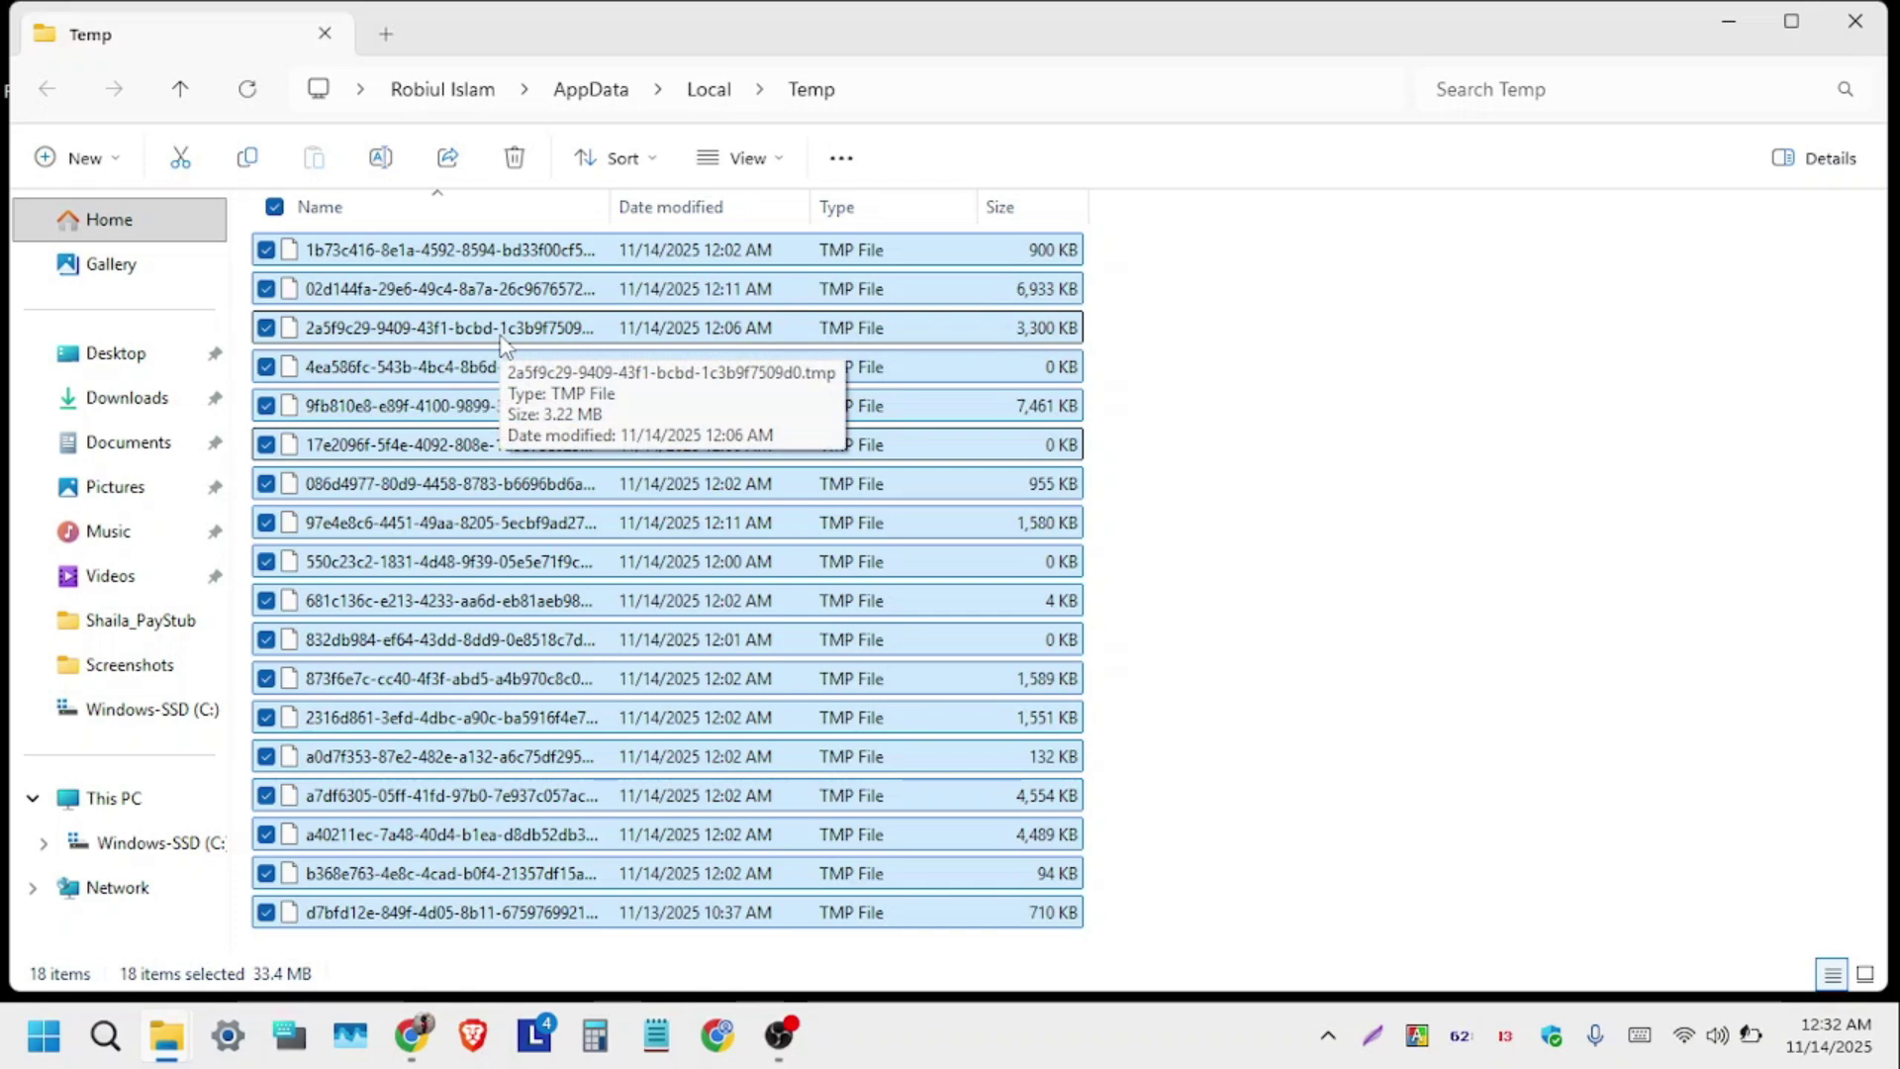
Step: Delete the selected files, skipping all in-use ones, and close the %temp% window
{"action": "left_click", "coordinate": [515, 161]}
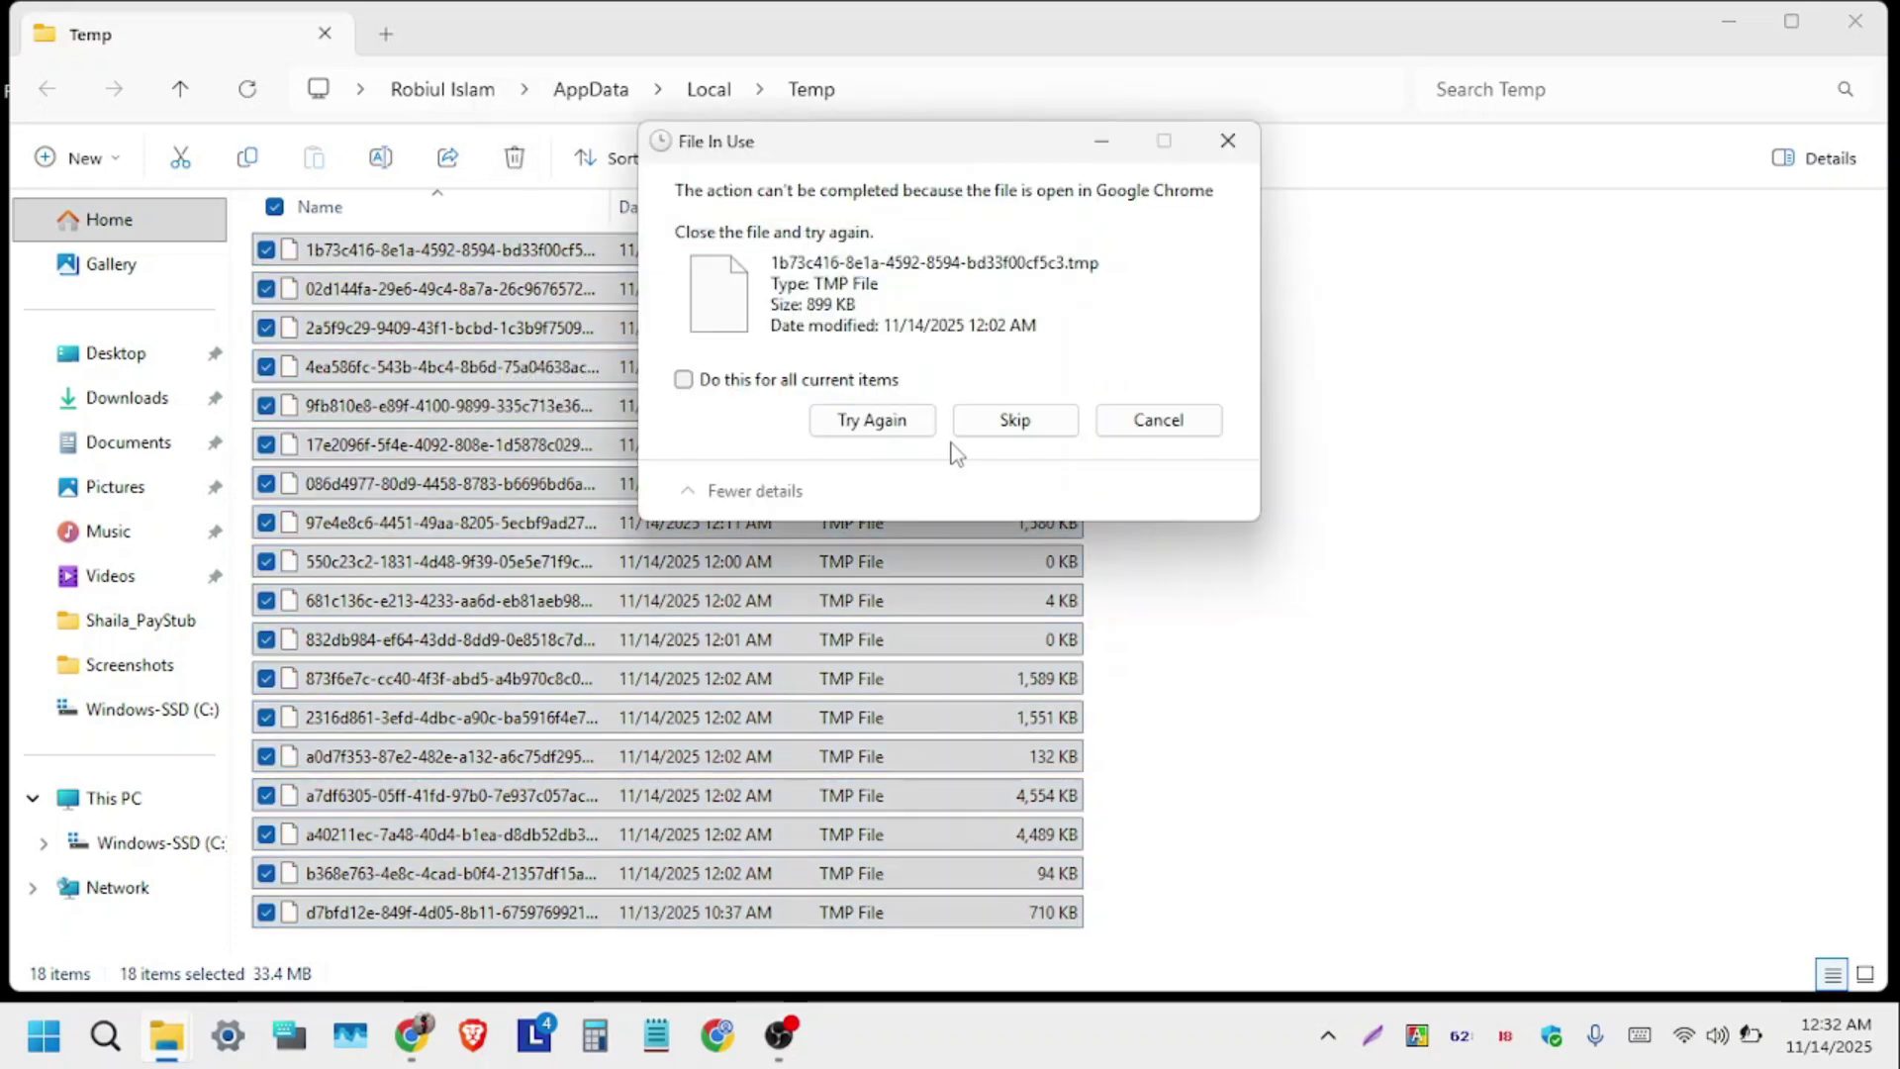
{"action": "left_click", "coordinate": [685, 382]}
{"action": "left_click", "coordinate": [1002, 419]}
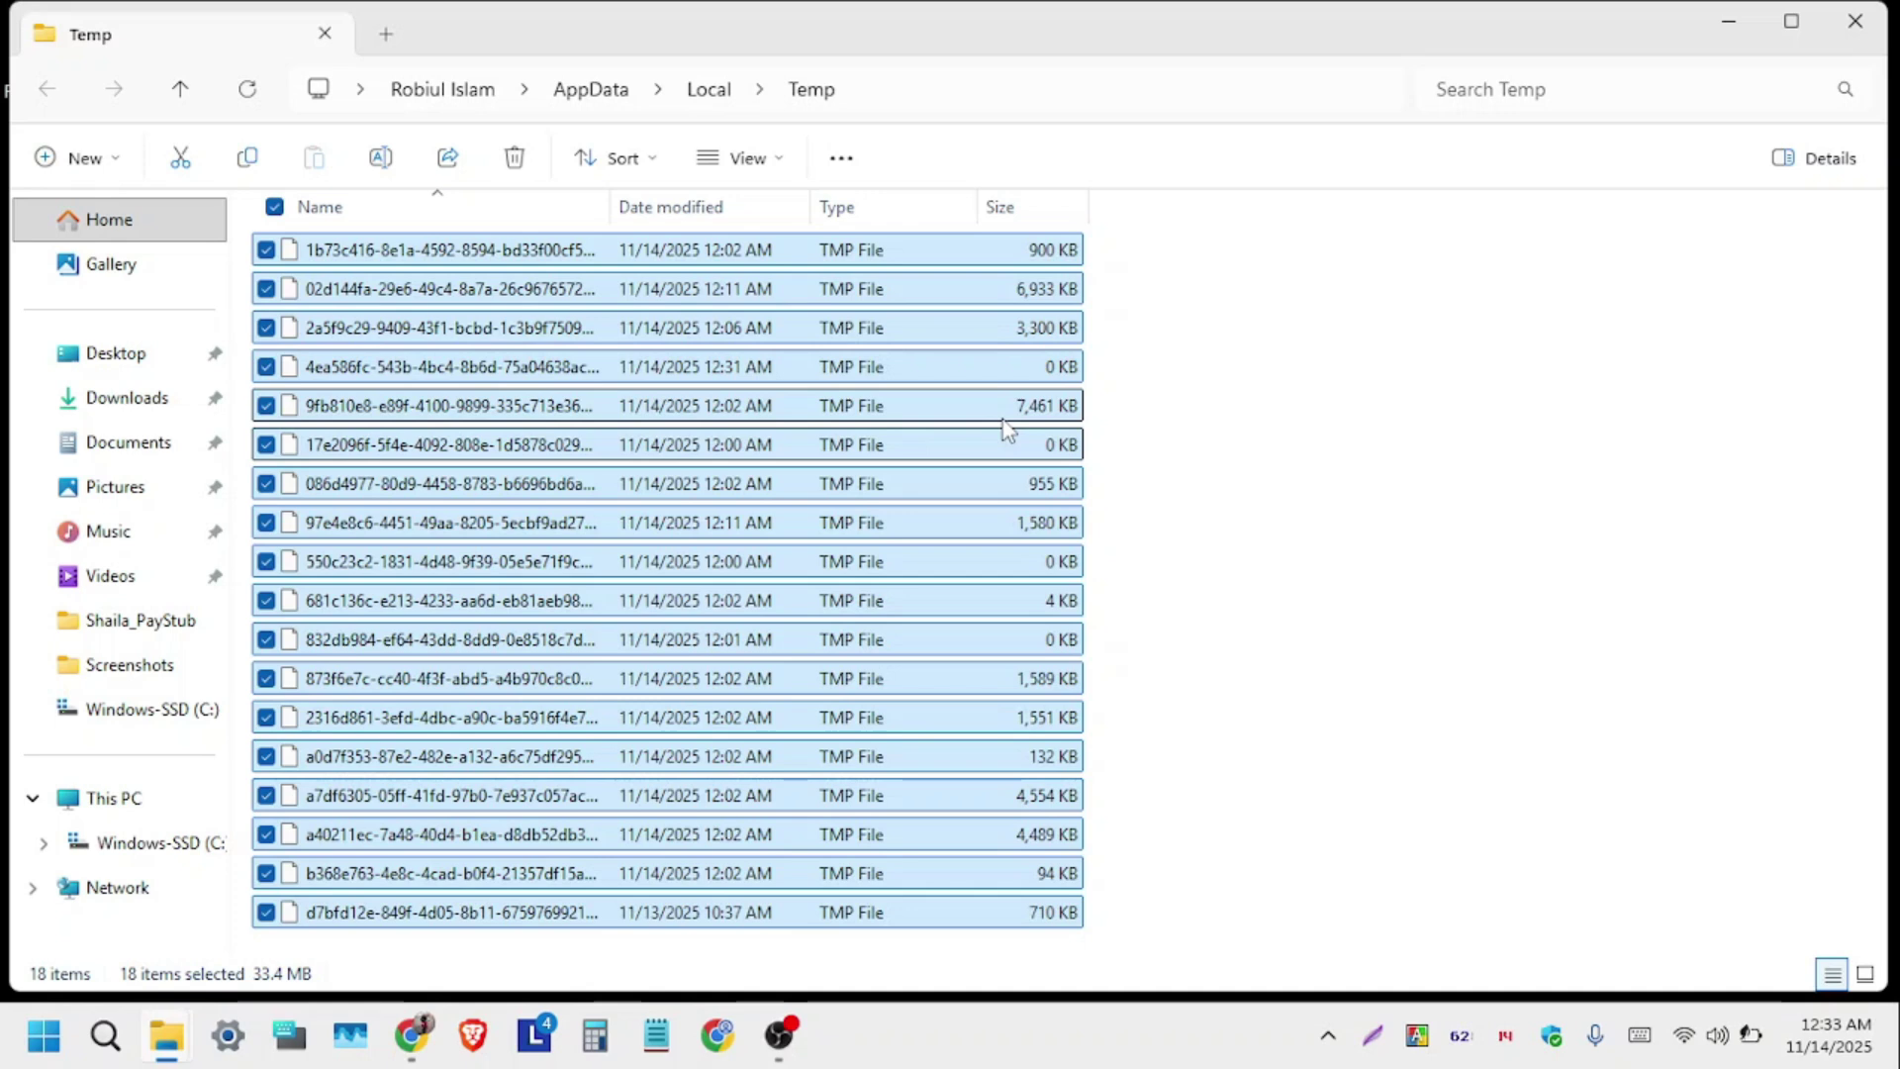
{"action": "left_click", "coordinate": [1856, 20]}
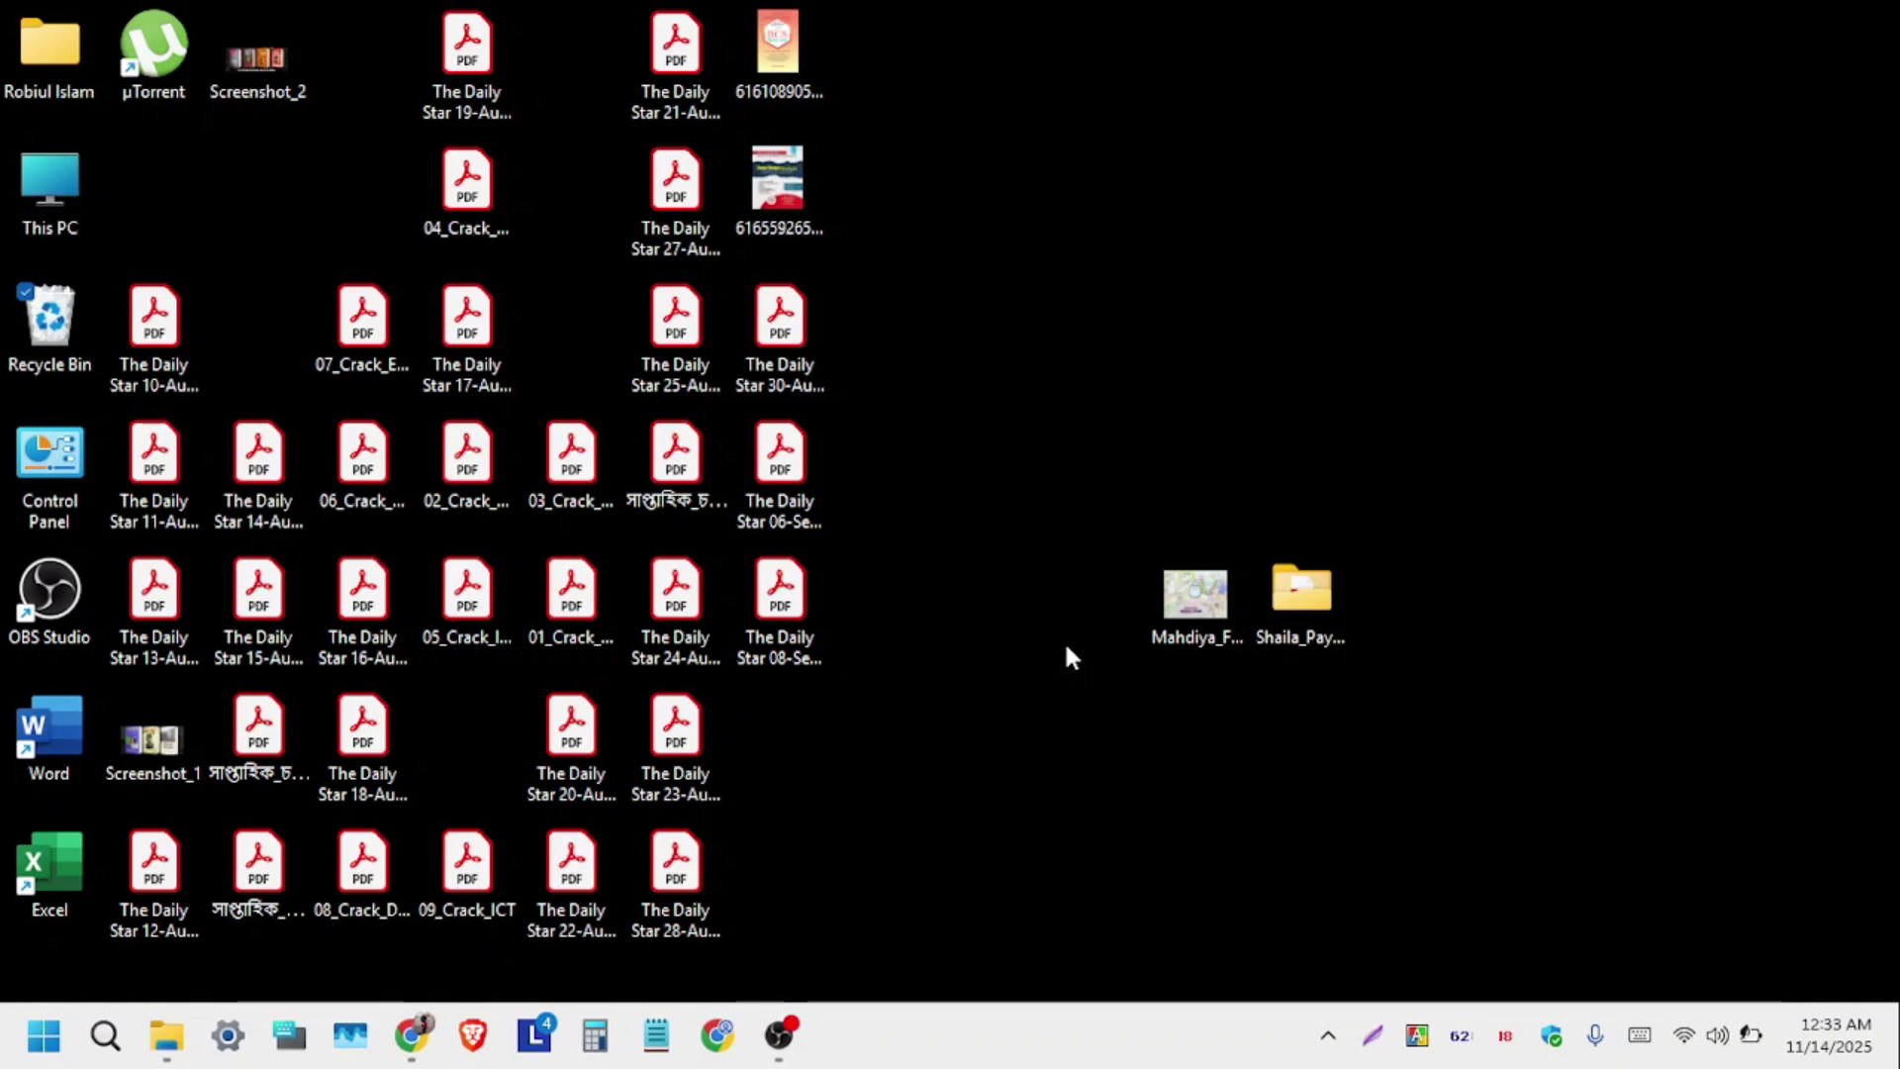
Step: Run 'prefetch' from the Run dialog's history to open C:\Windows\Prefetch
{"action": "key", "text": "super+r"}
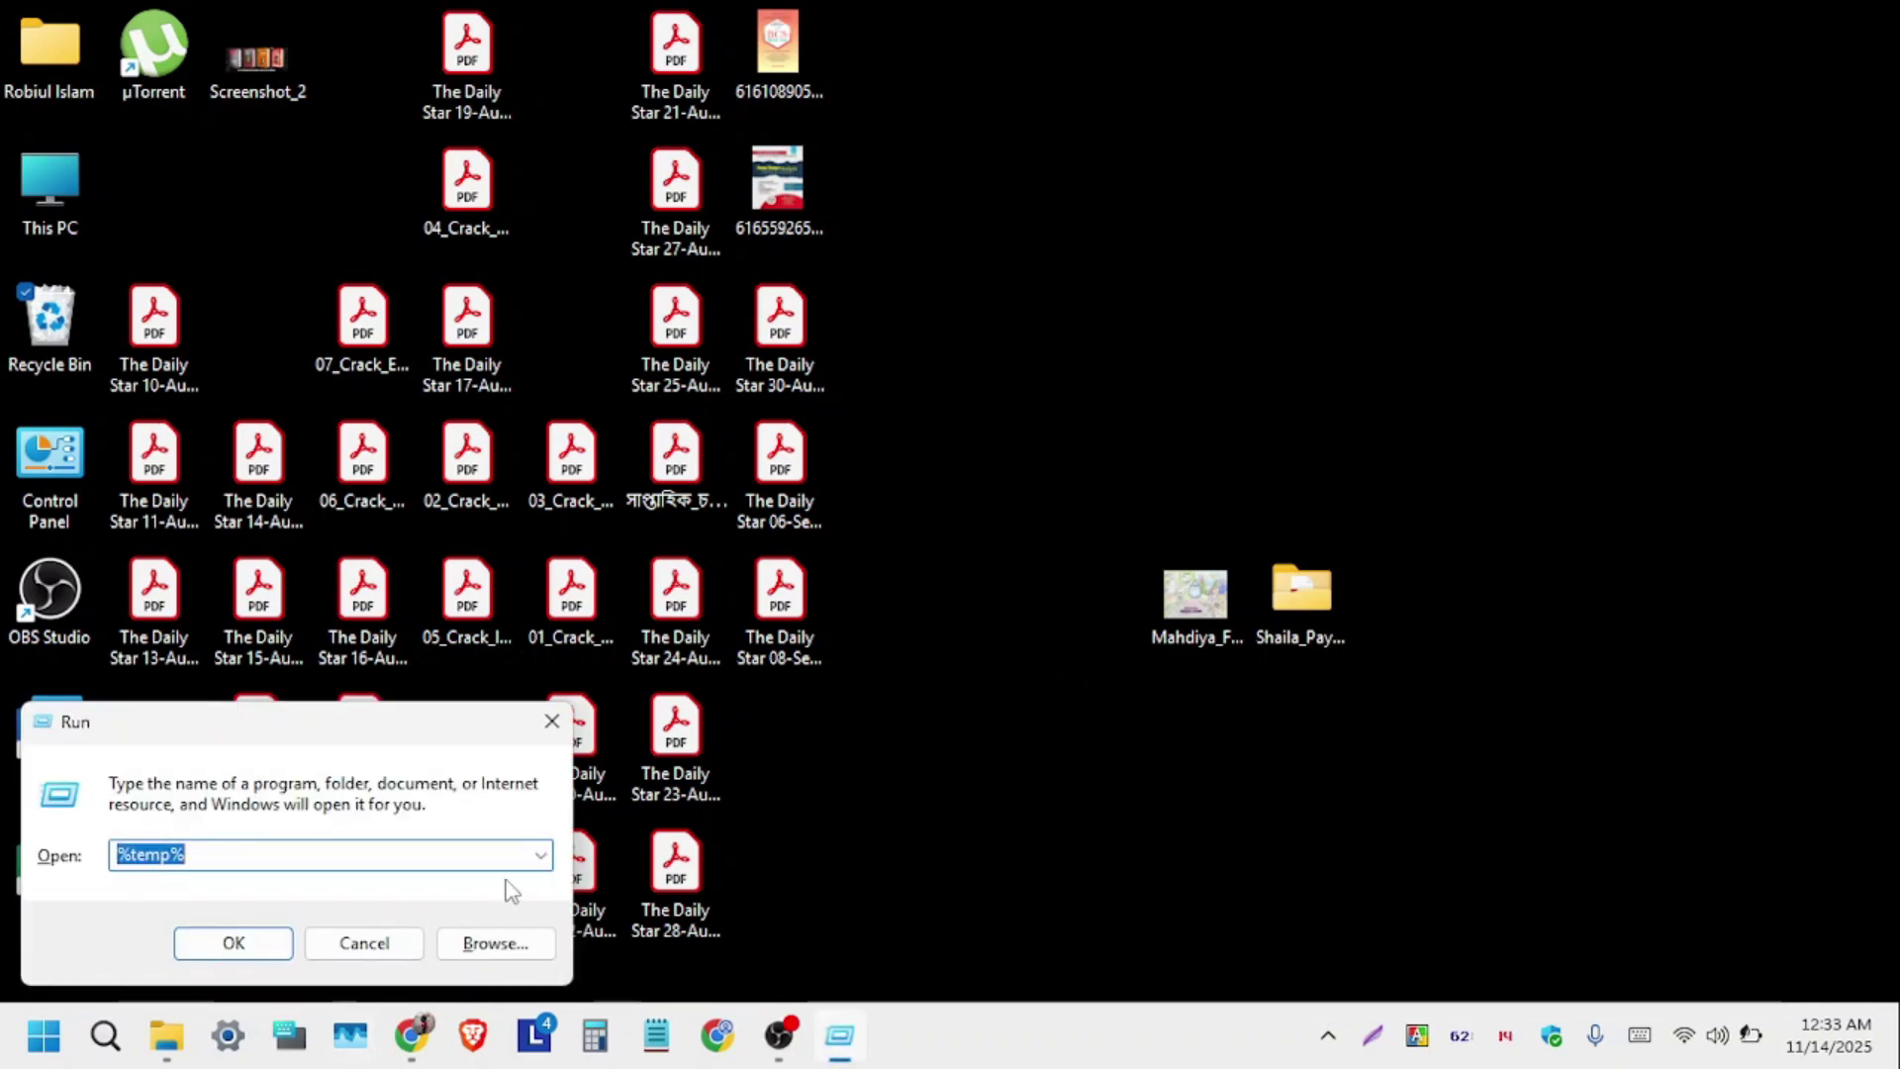
{"action": "left_click", "coordinate": [540, 855]}
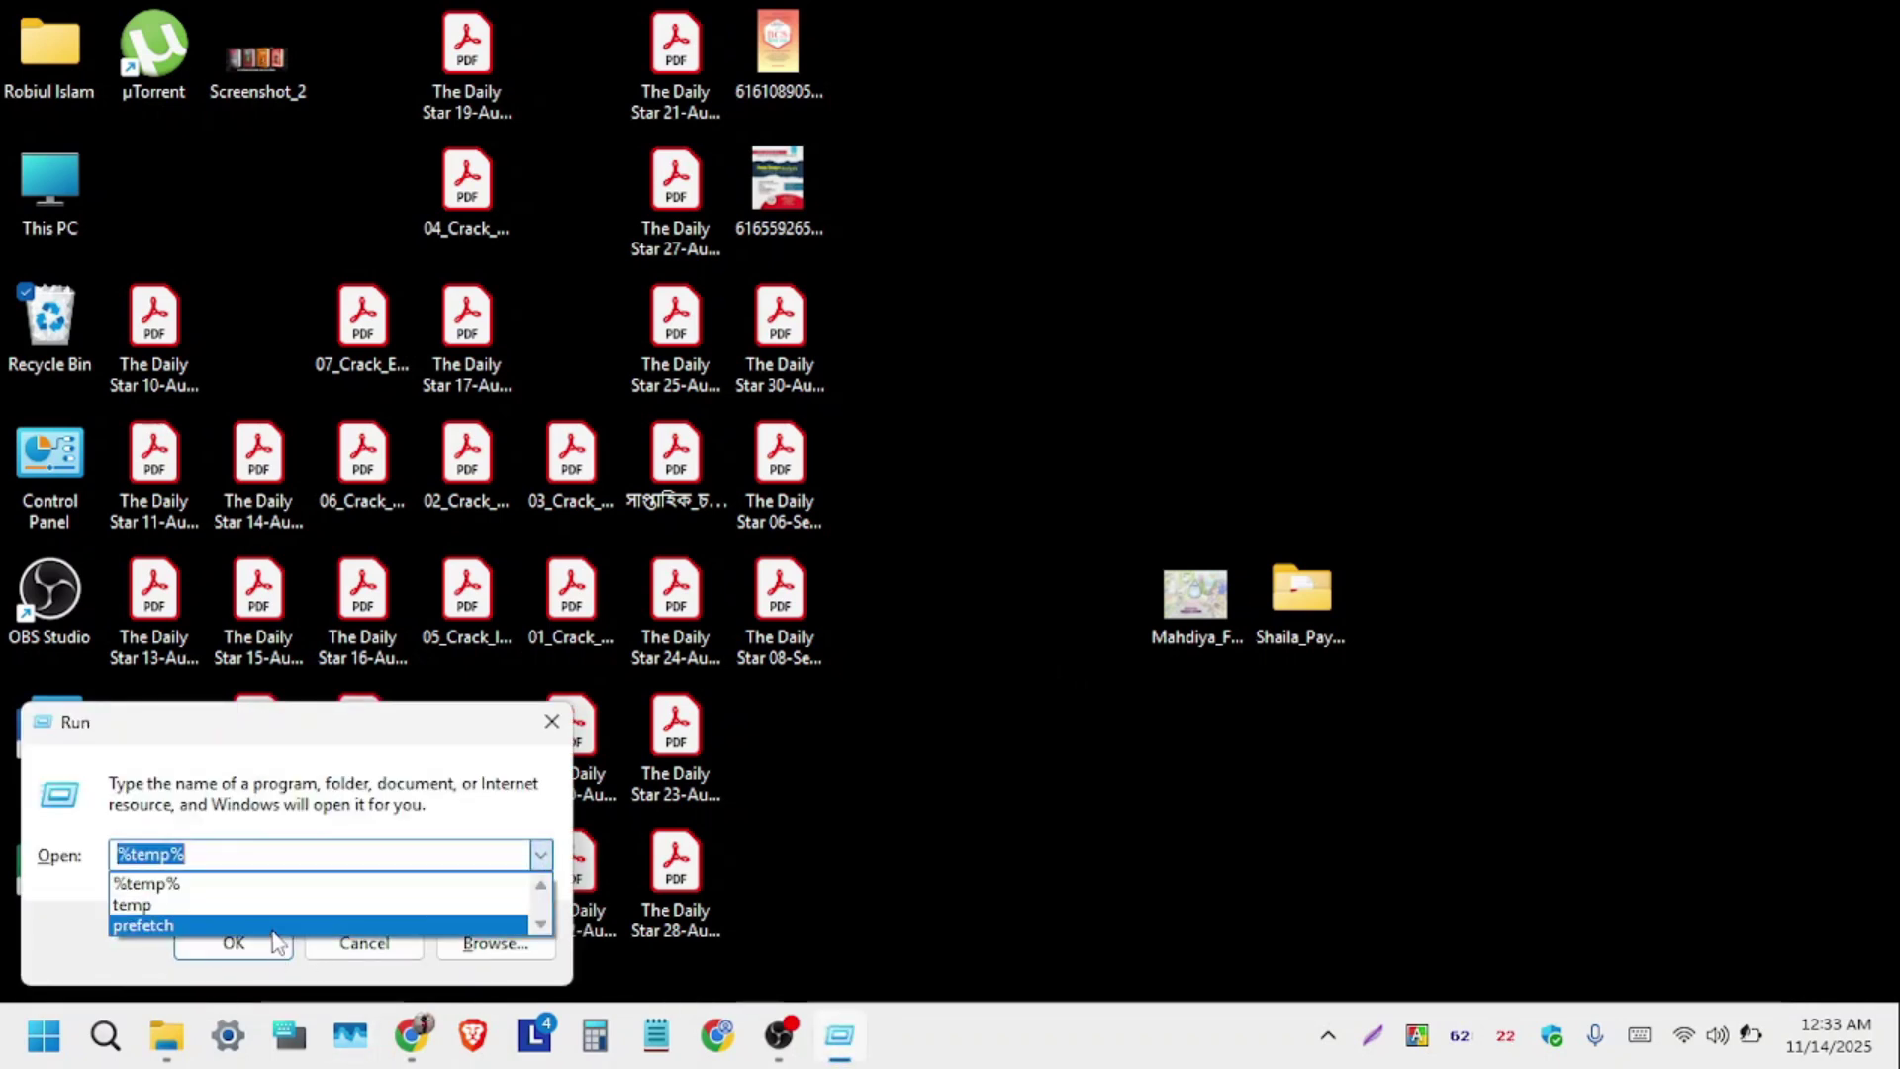
{"action": "left_click", "coordinate": [274, 930]}
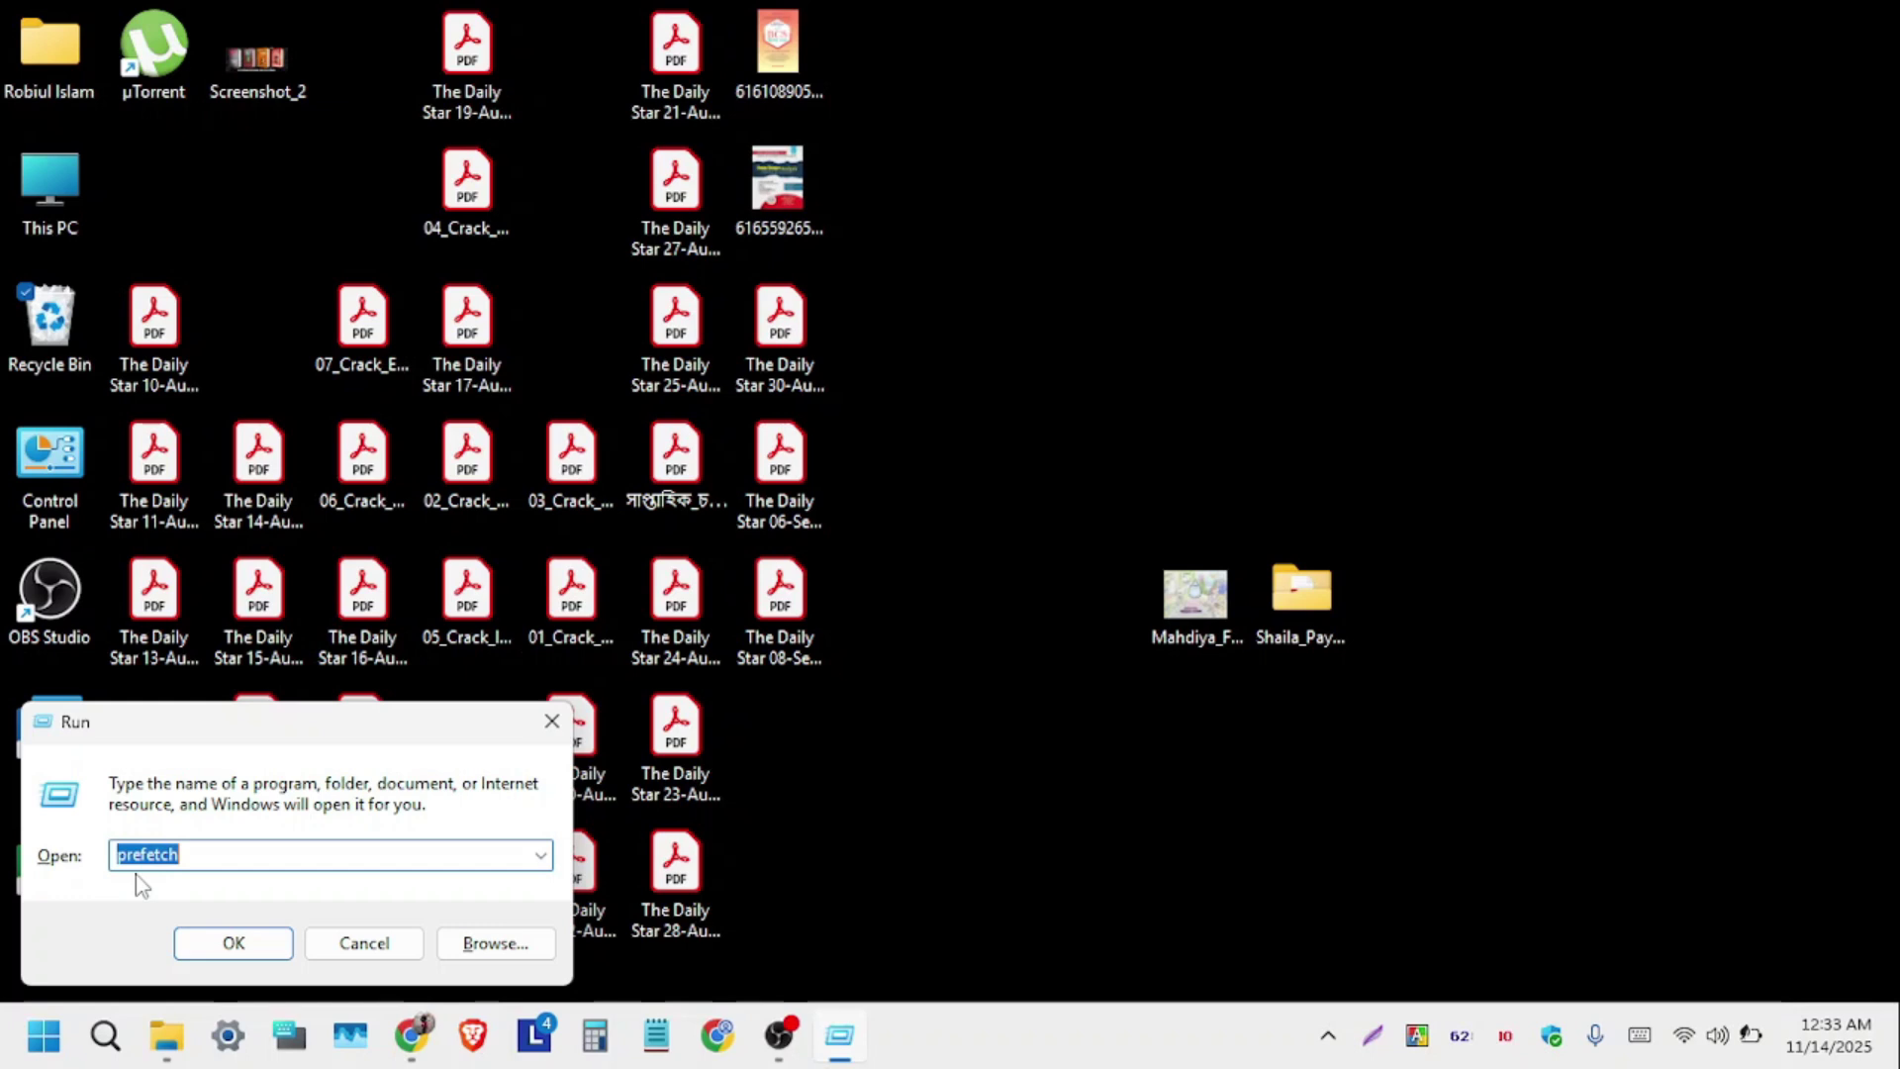
{"action": "left_click", "coordinate": [220, 858]}
{"action": "left_click", "coordinate": [194, 941]}
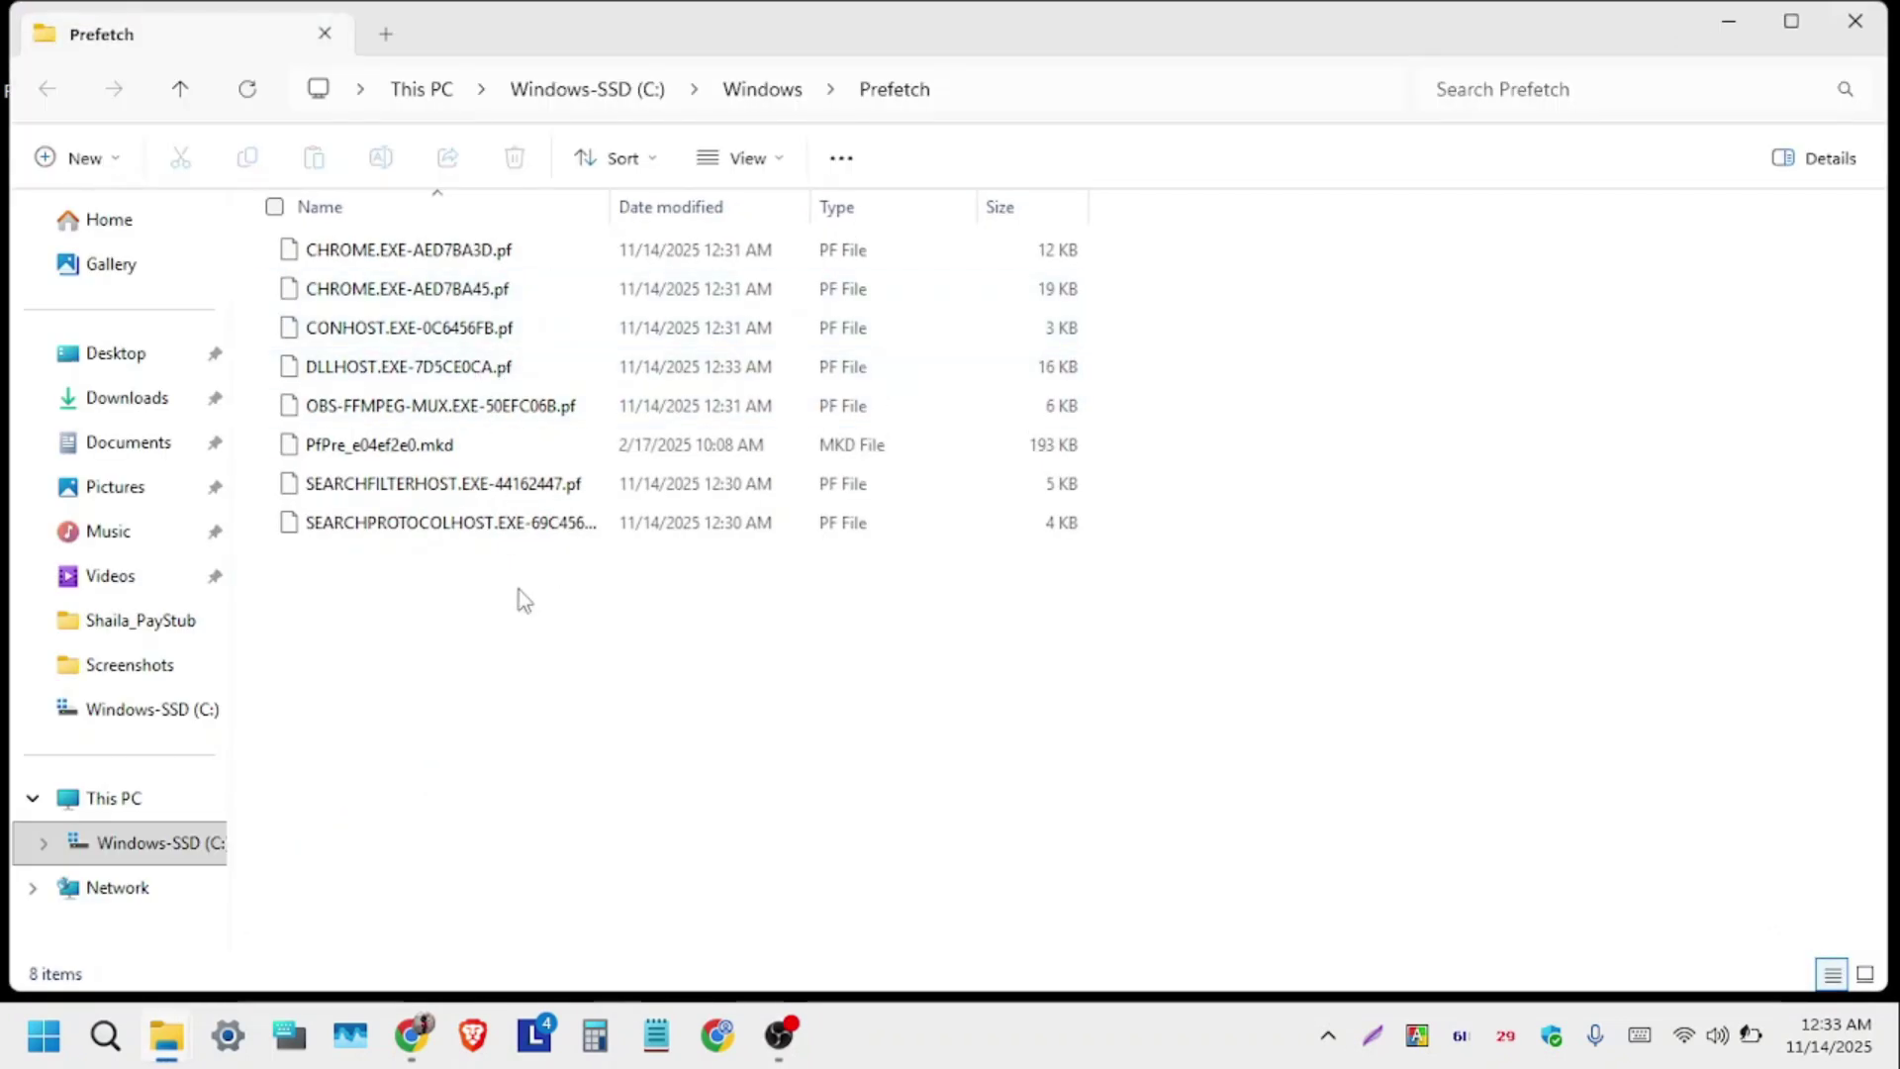
Step: Select all eight Prefetch files, mostly .pf, totalling 253 KB
{"action": "key", "text": "ctrl+a"}
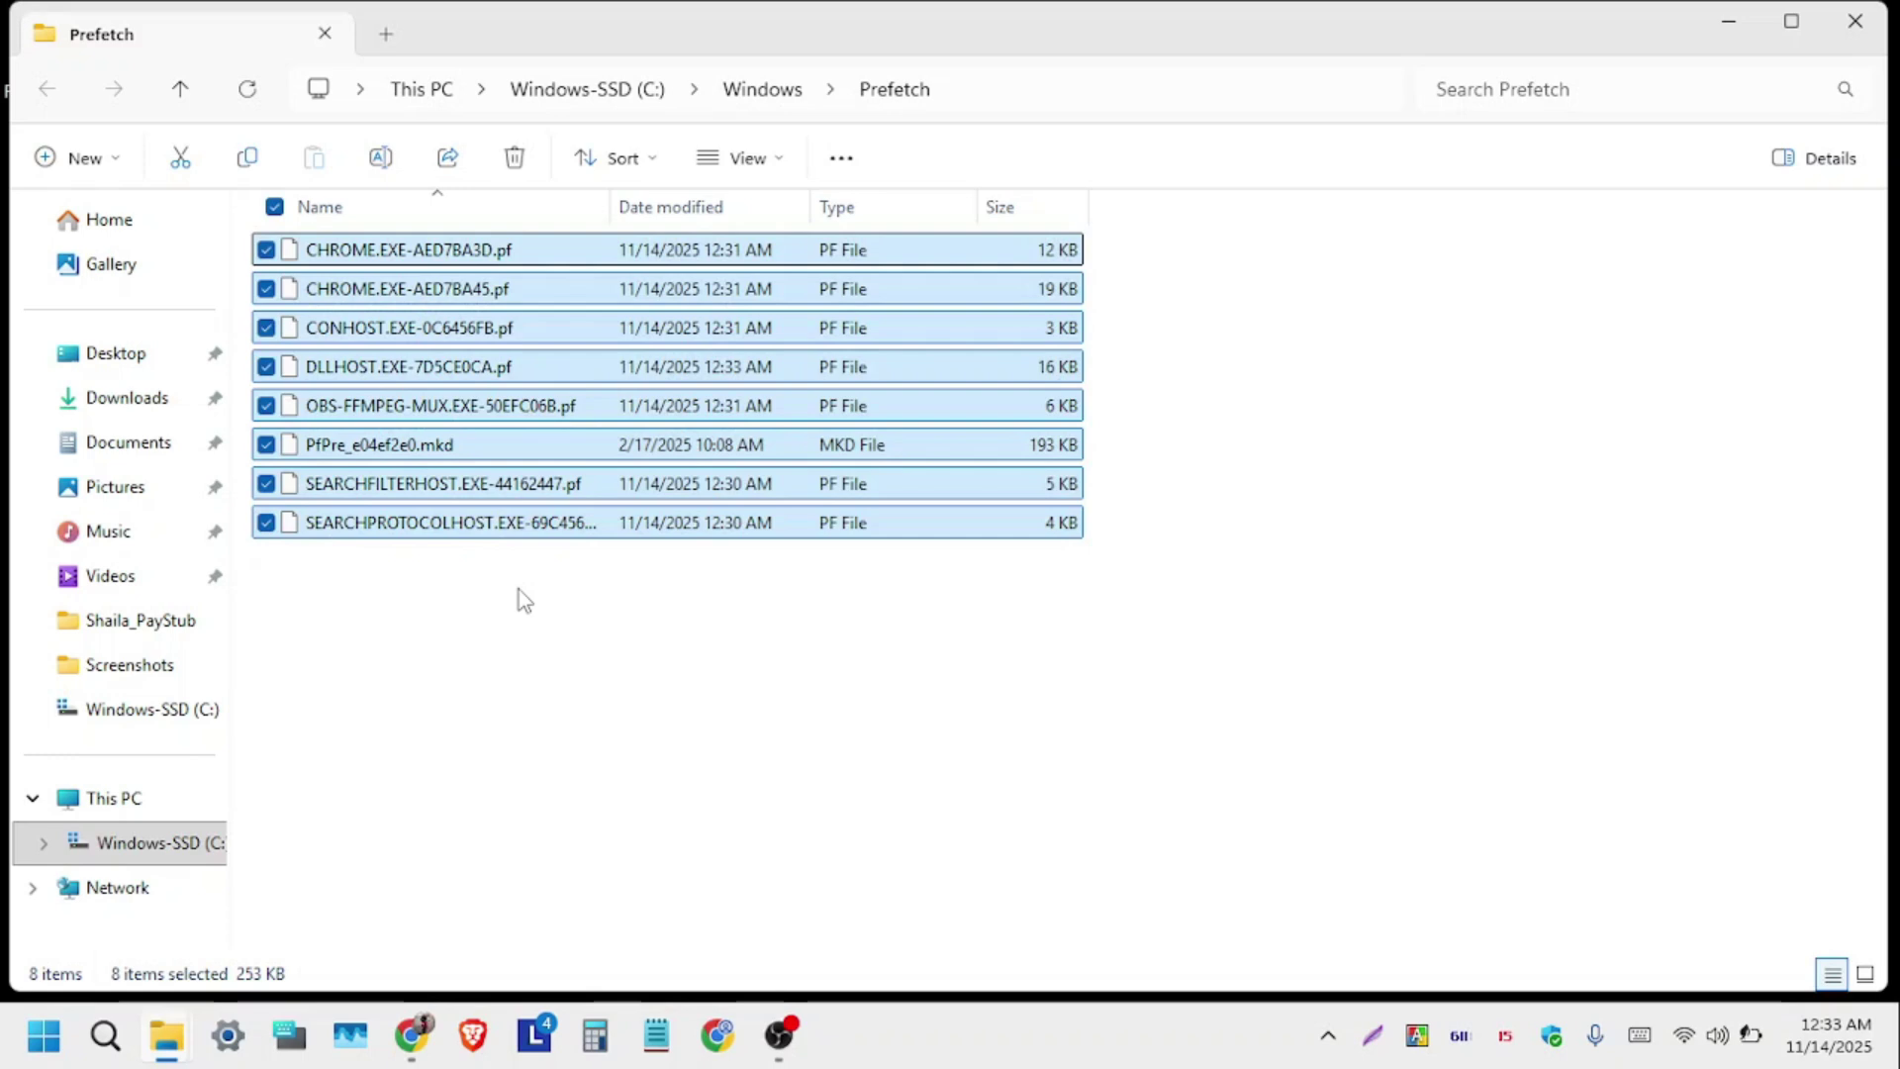
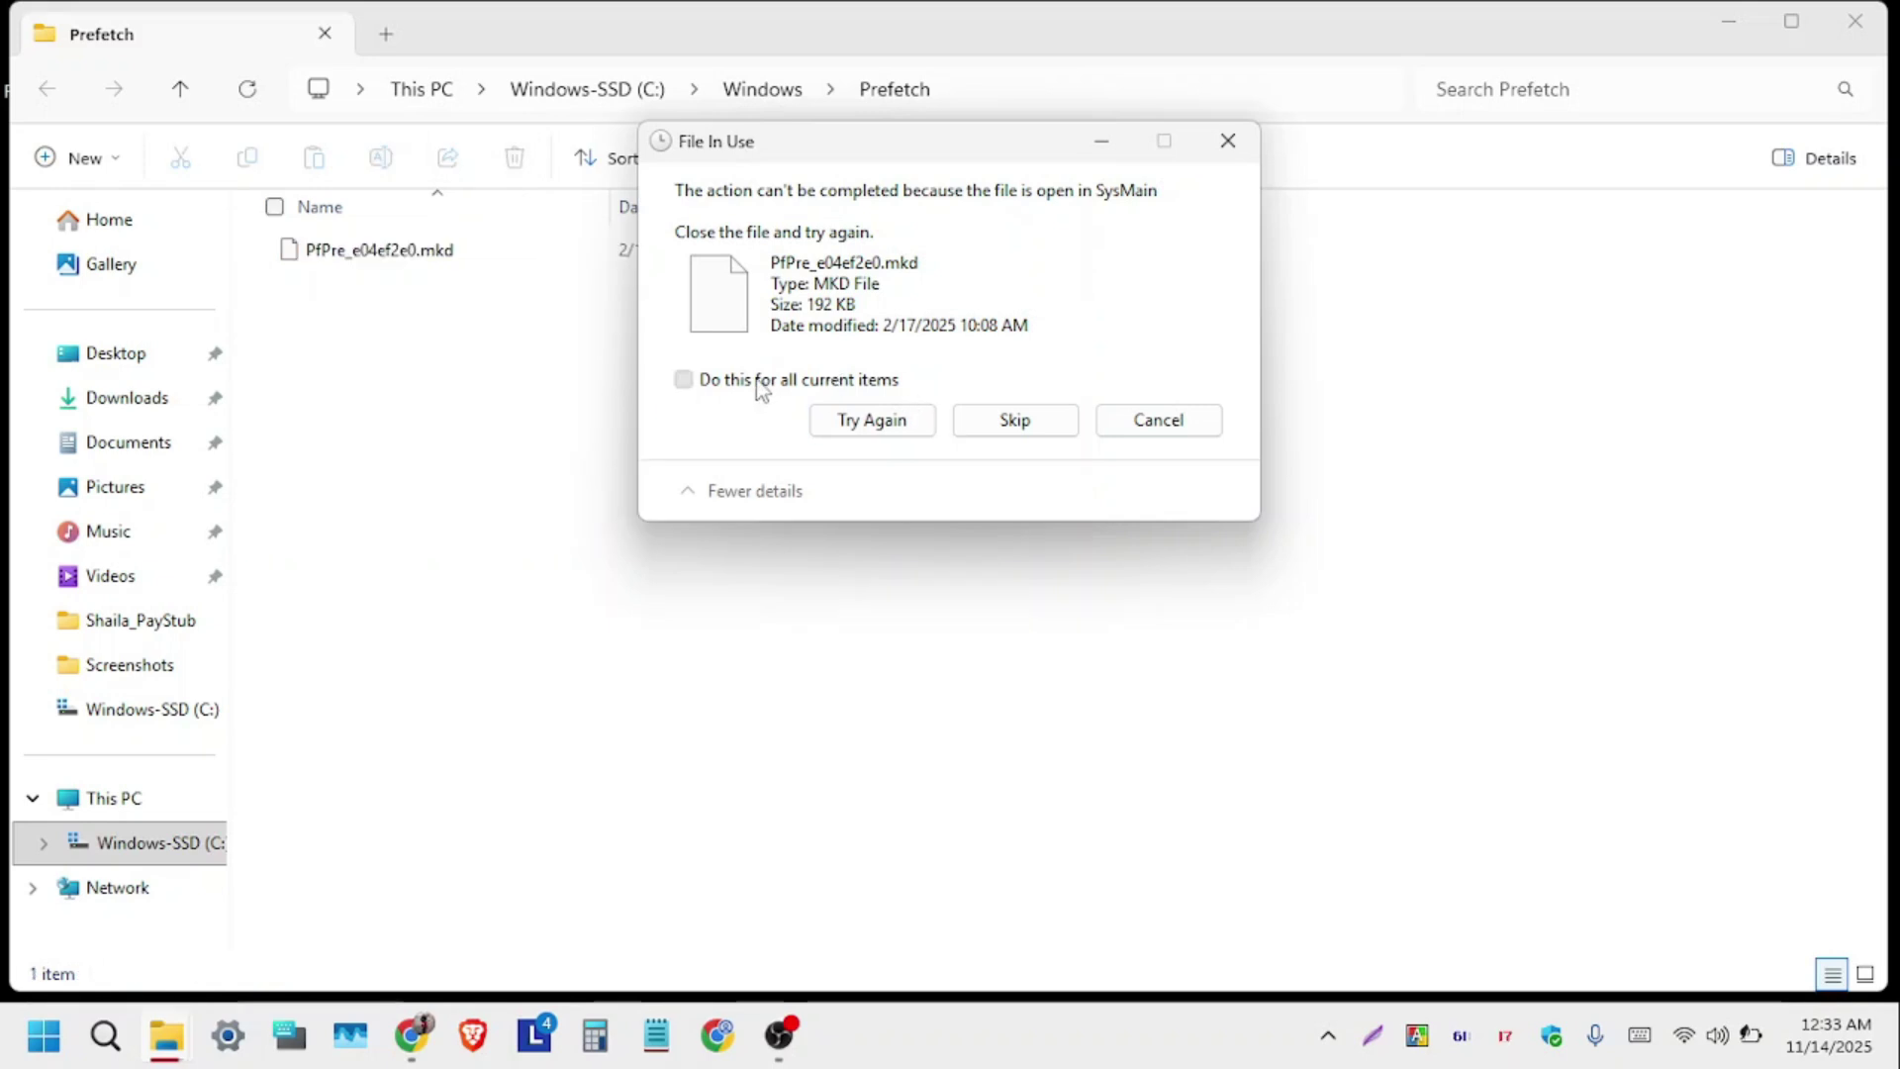
Step: Apply the skip choice to every locked Prefetch file so only PfPre_e04ef2e0.mkd remains
{"action": "left_click", "coordinate": [761, 386]}
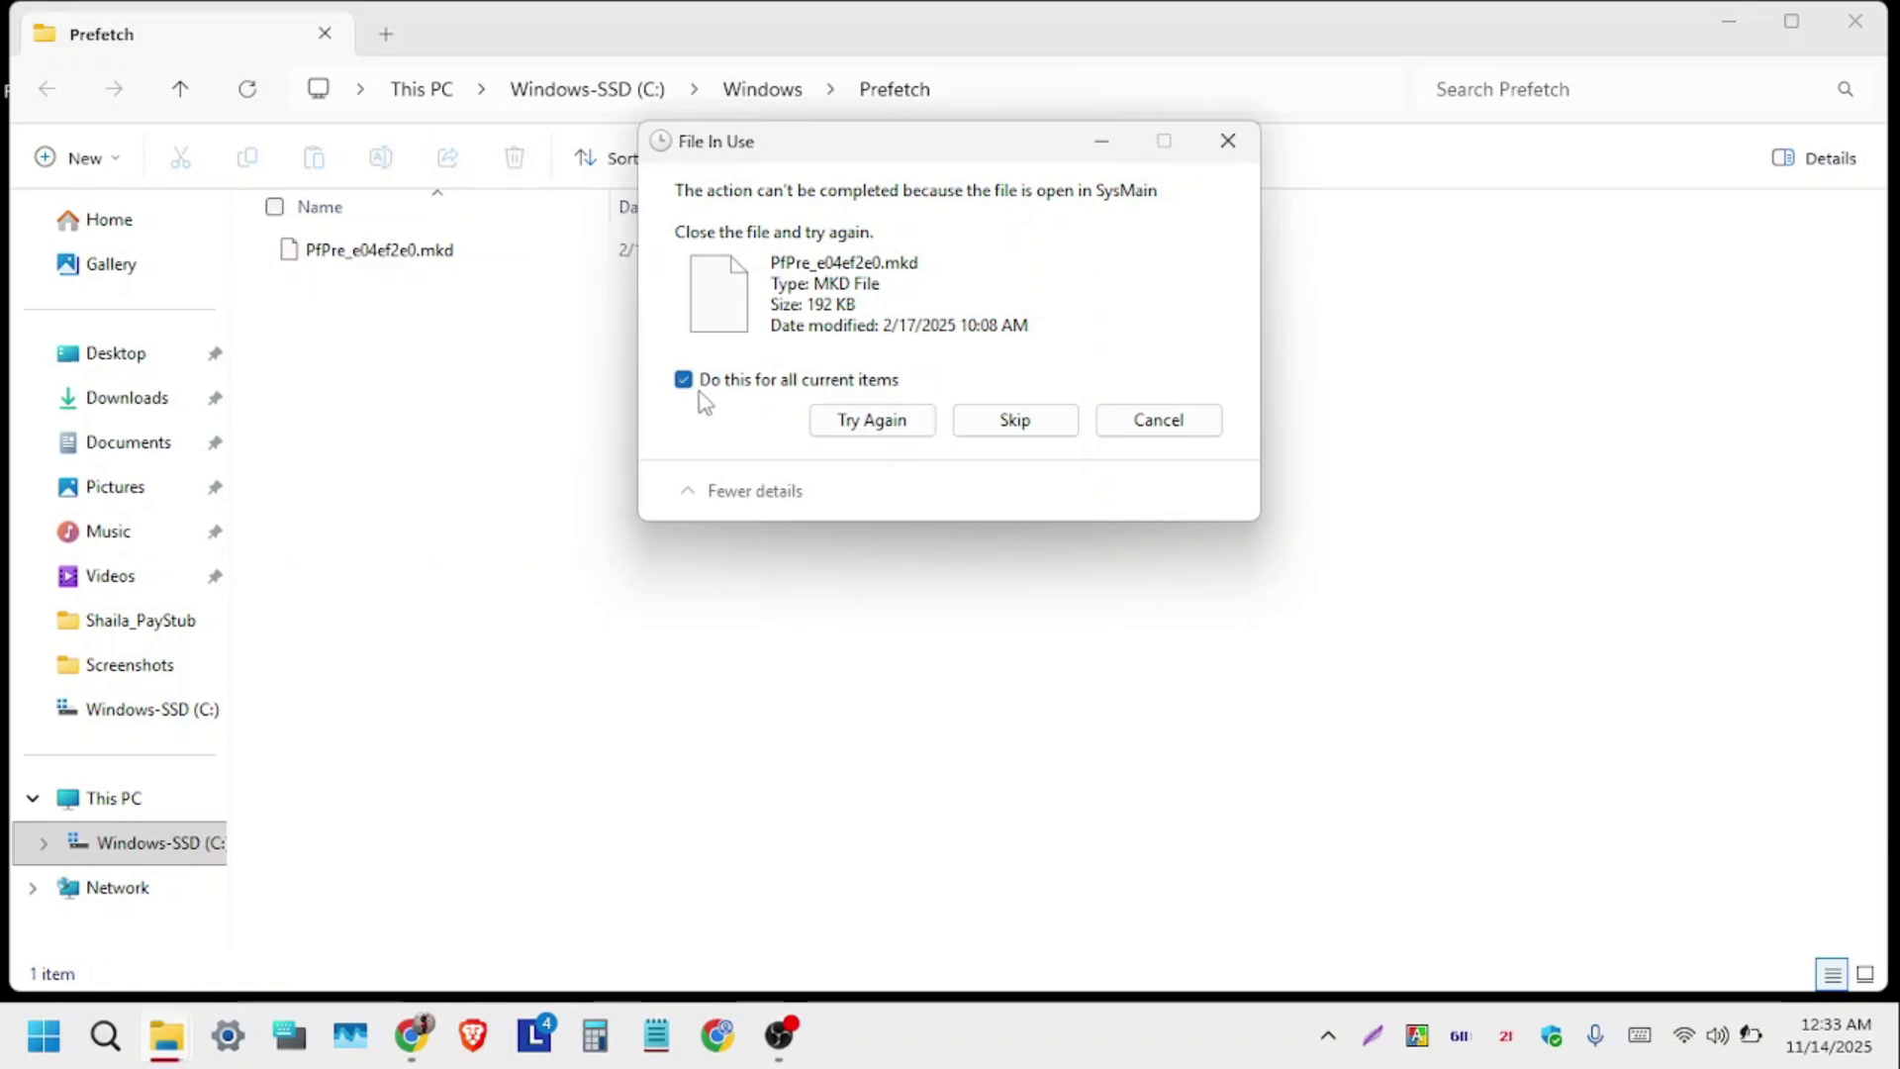
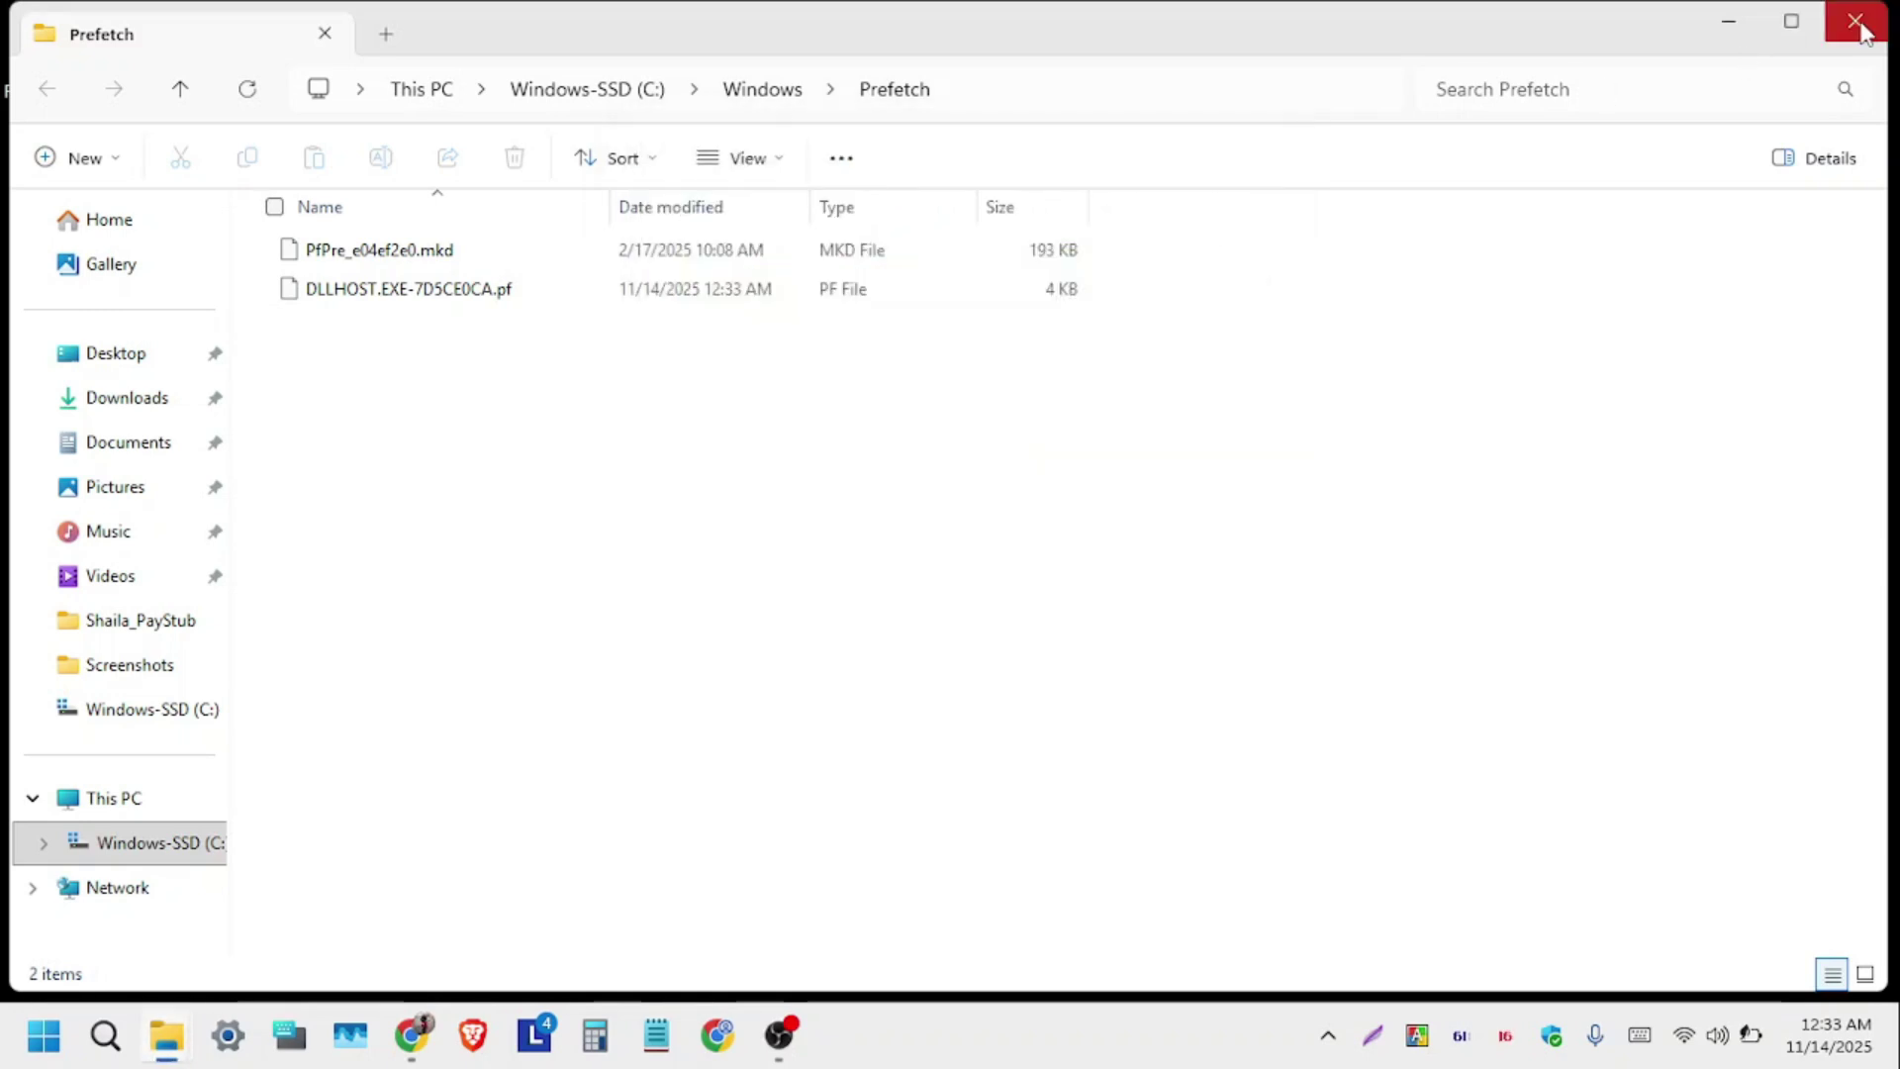
Step: Close the File Explorer window showing the Prefetch folder to reveal the desktop
{"action": "left_click", "coordinate": [1856, 24]}
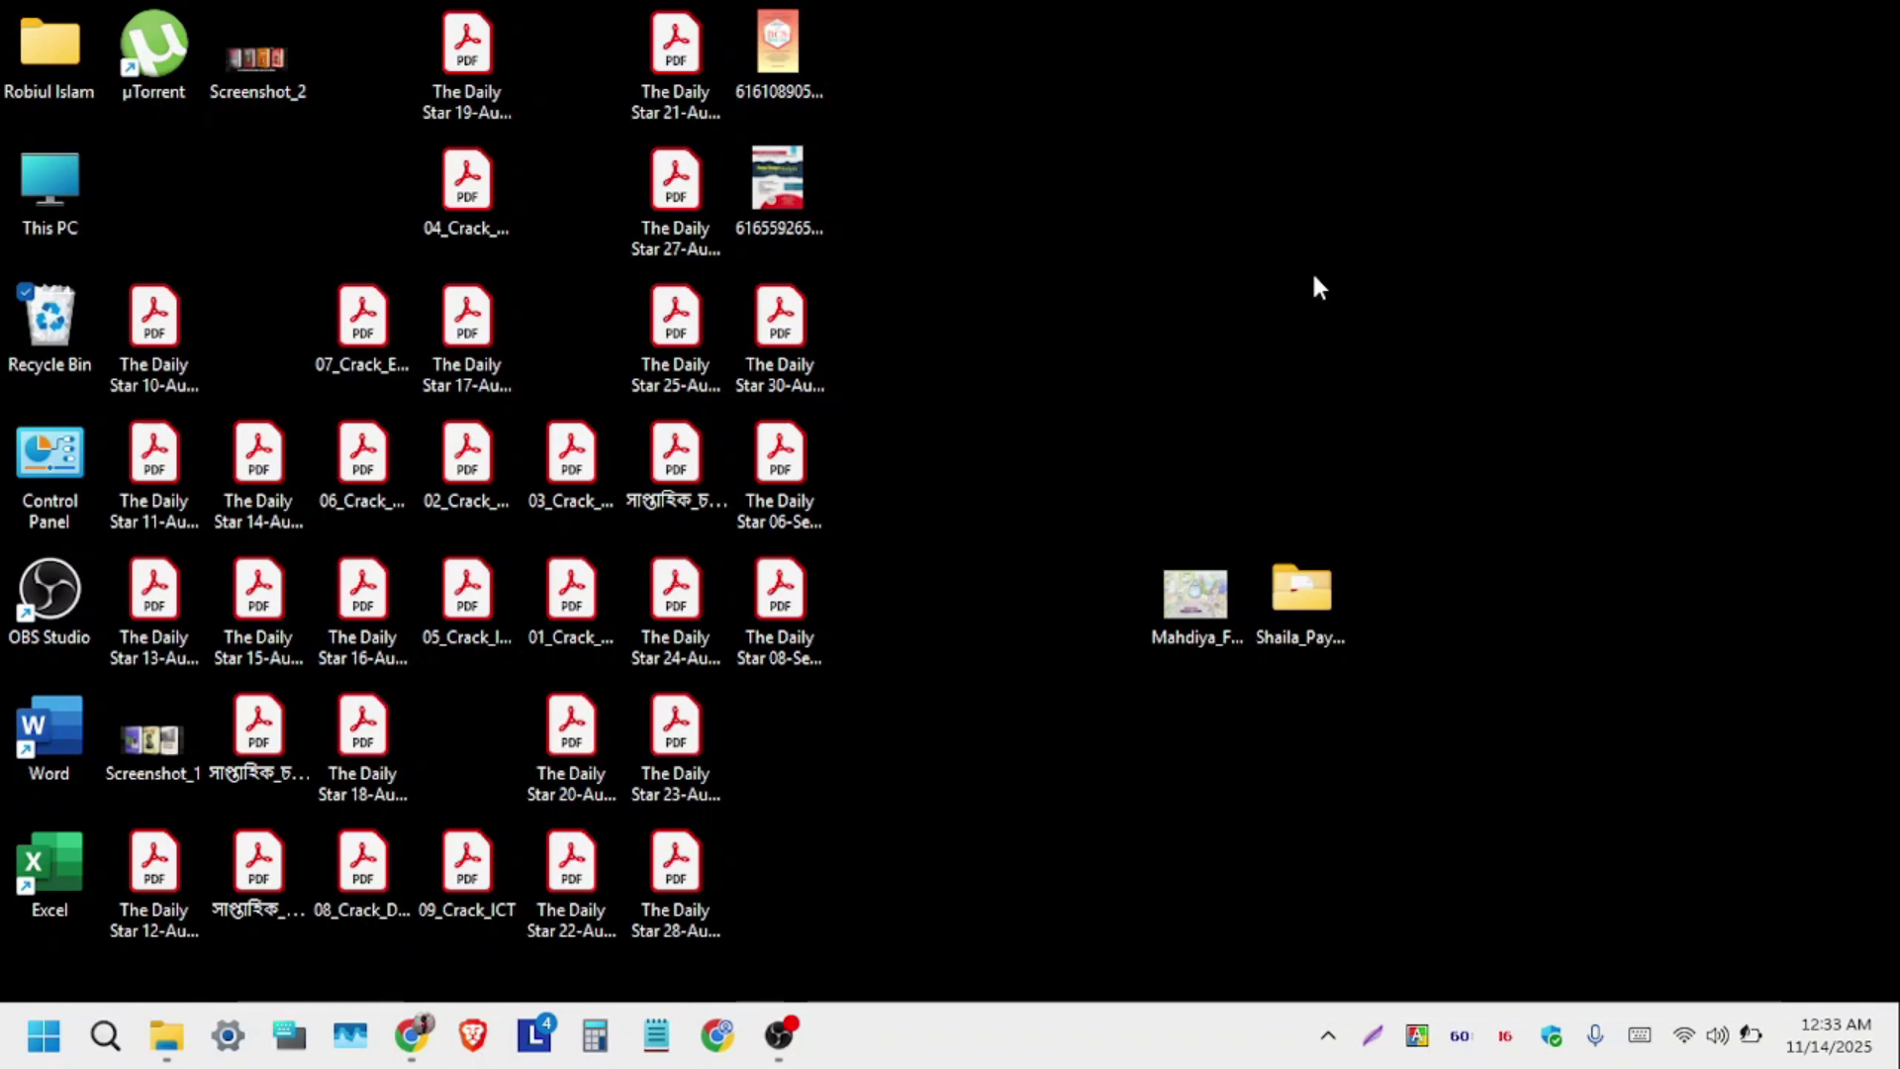
Step: Run cleanmgr from the Run dialog to open Disk Cleanup for drive C:
{"action": "key", "text": "super+r"}
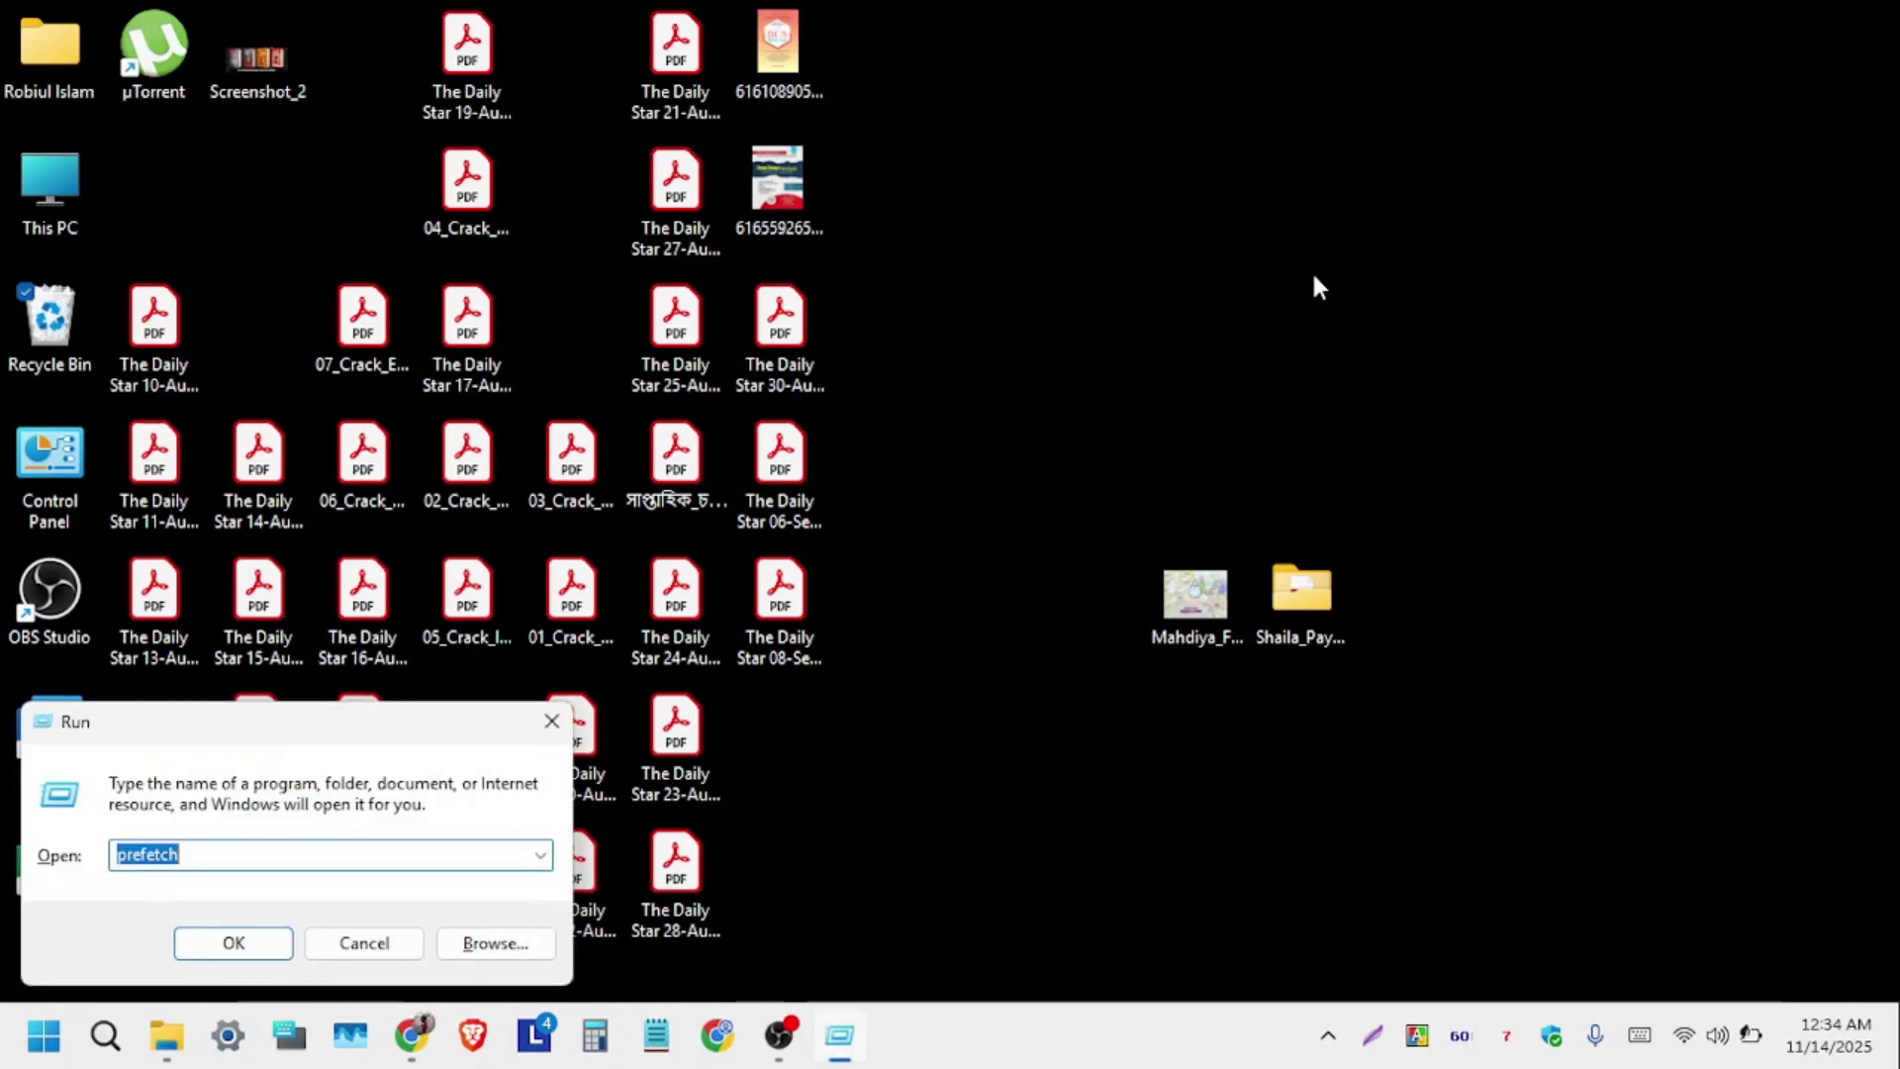
{"action": "type", "text": "c"}
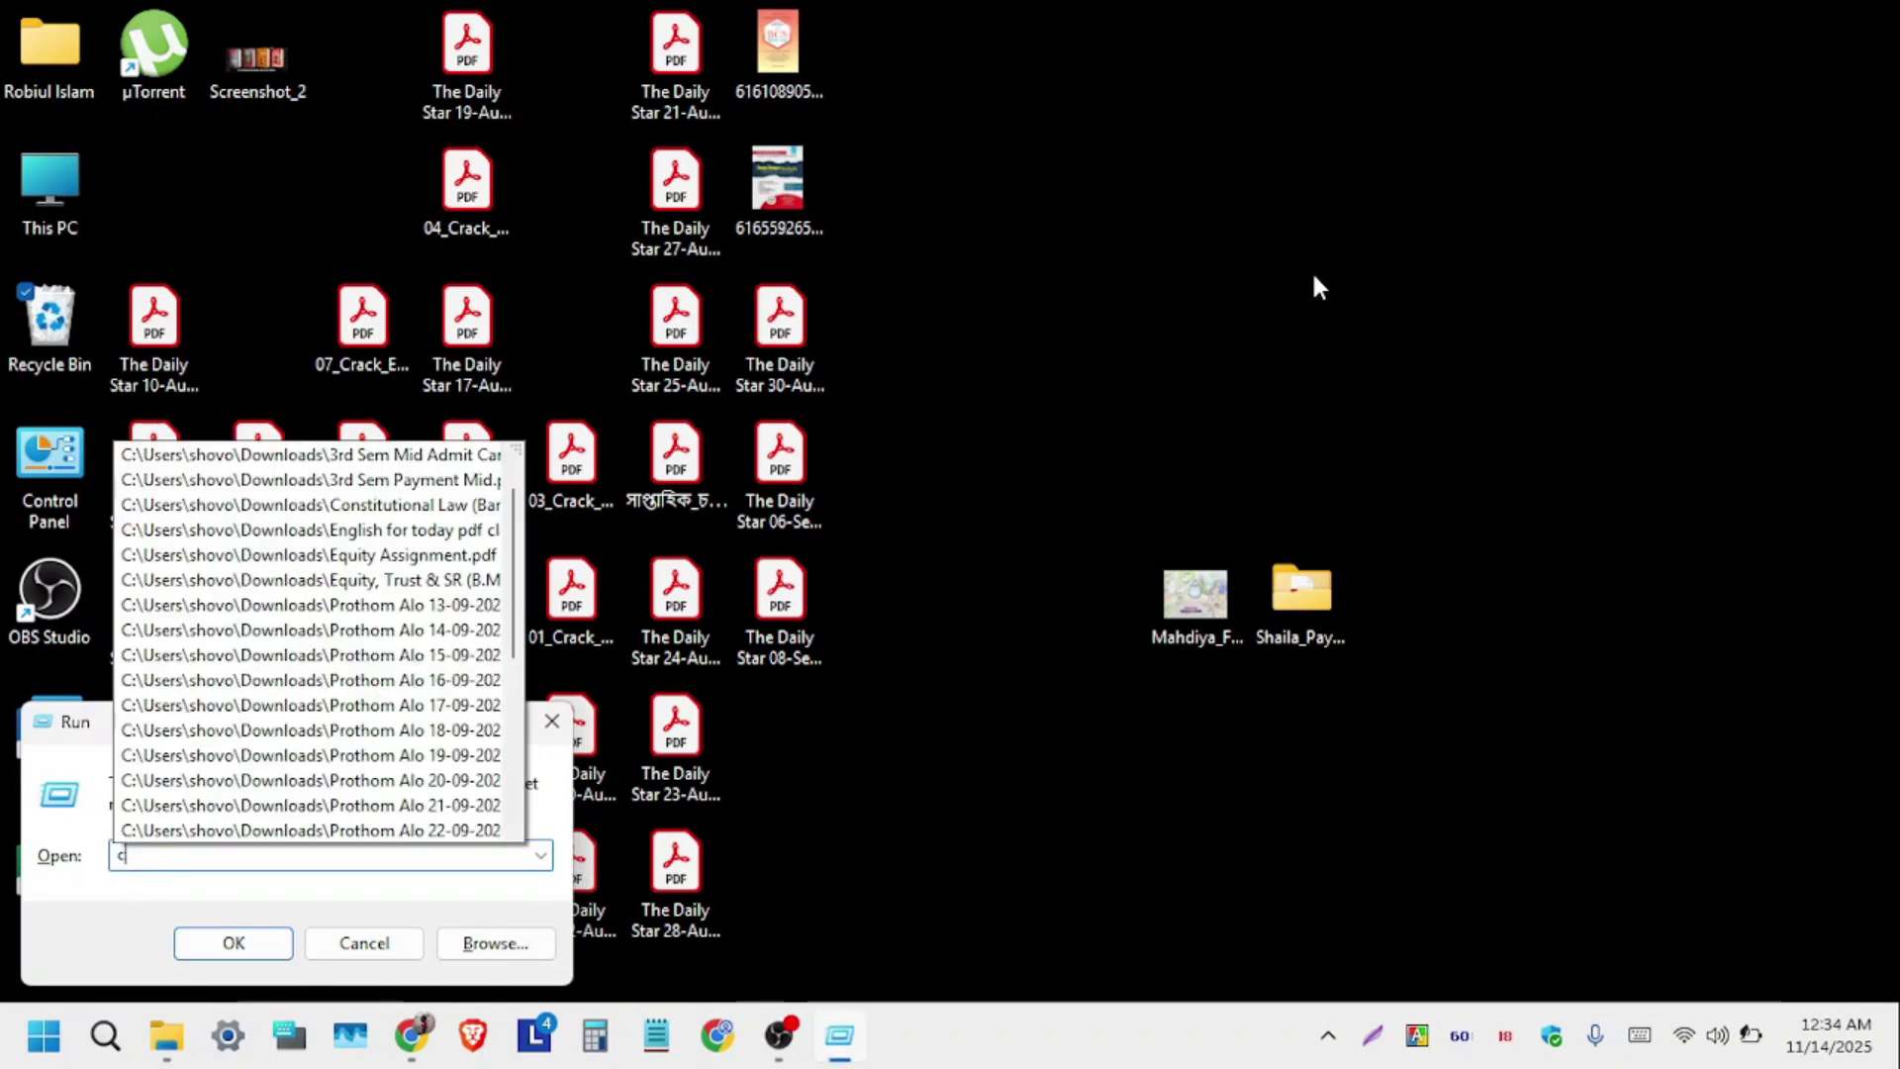
{"action": "type", "text": "lea"}
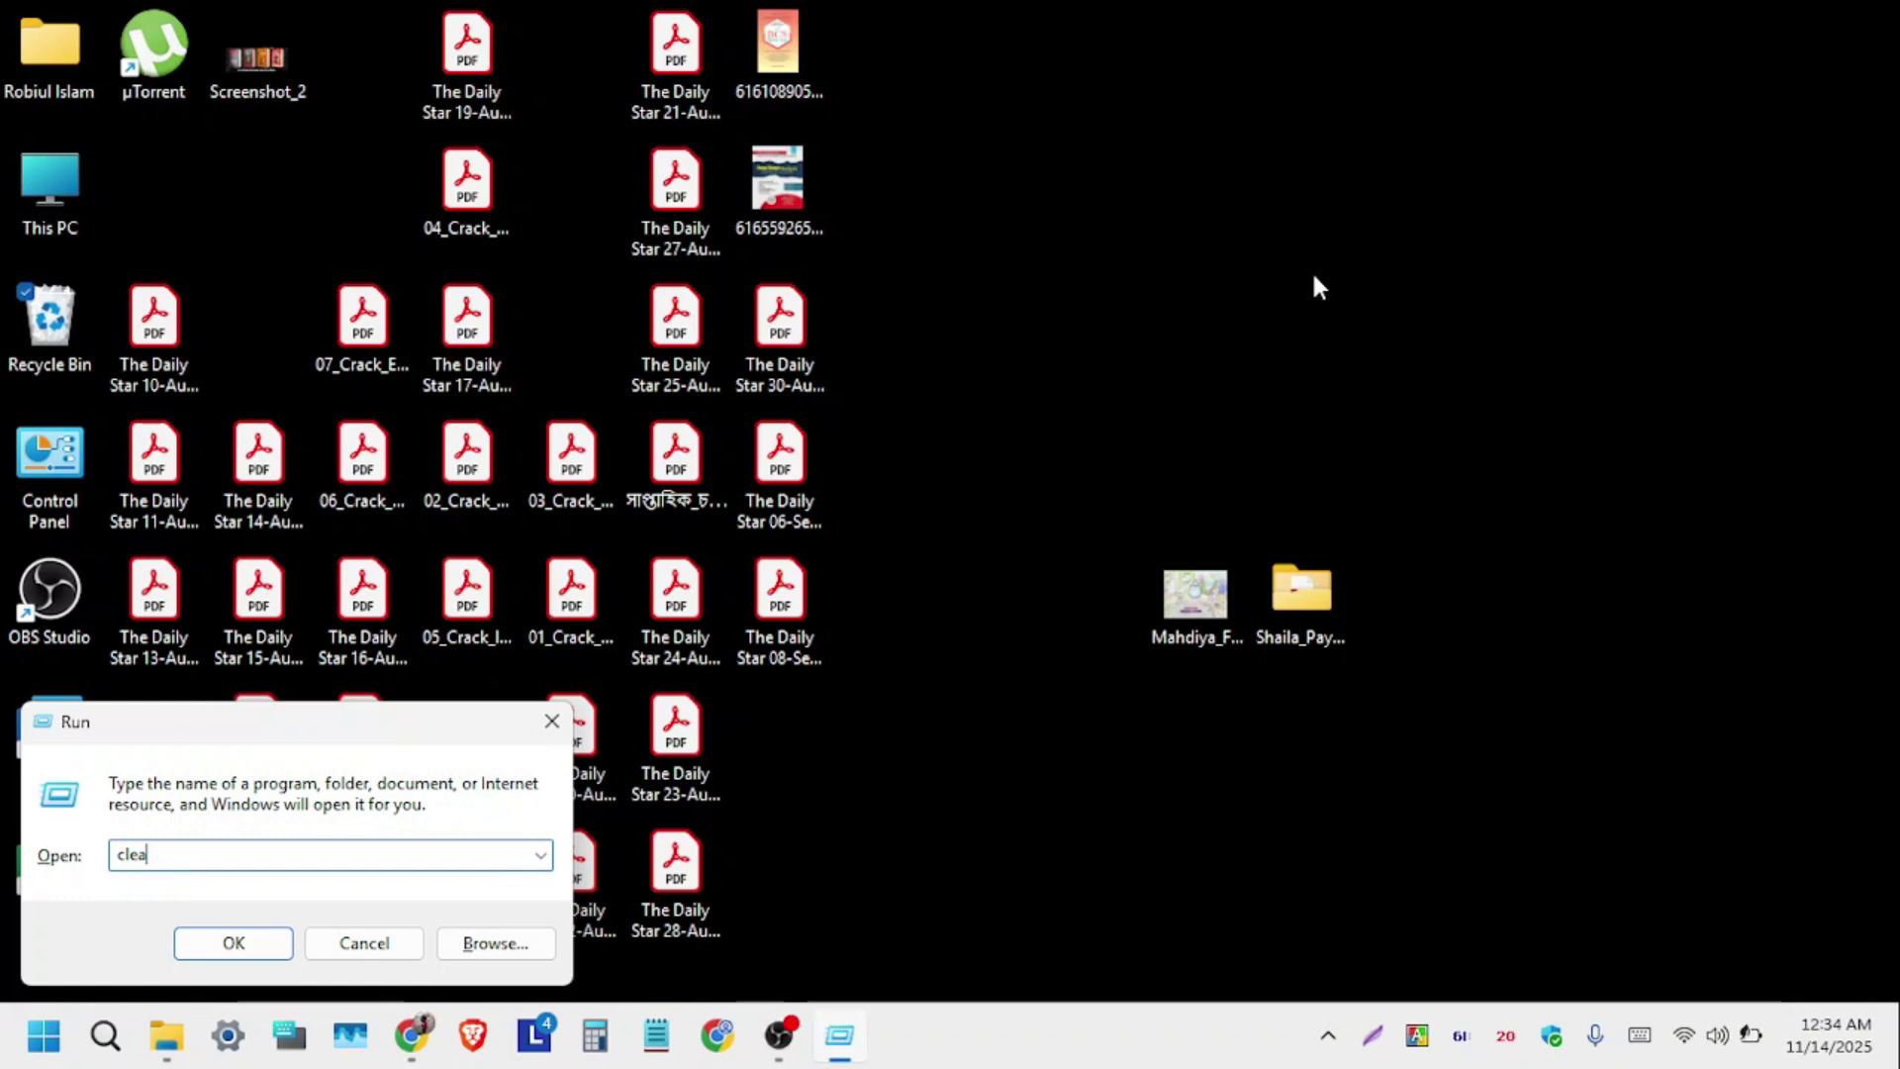
{"action": "type", "text": "nmgr"}
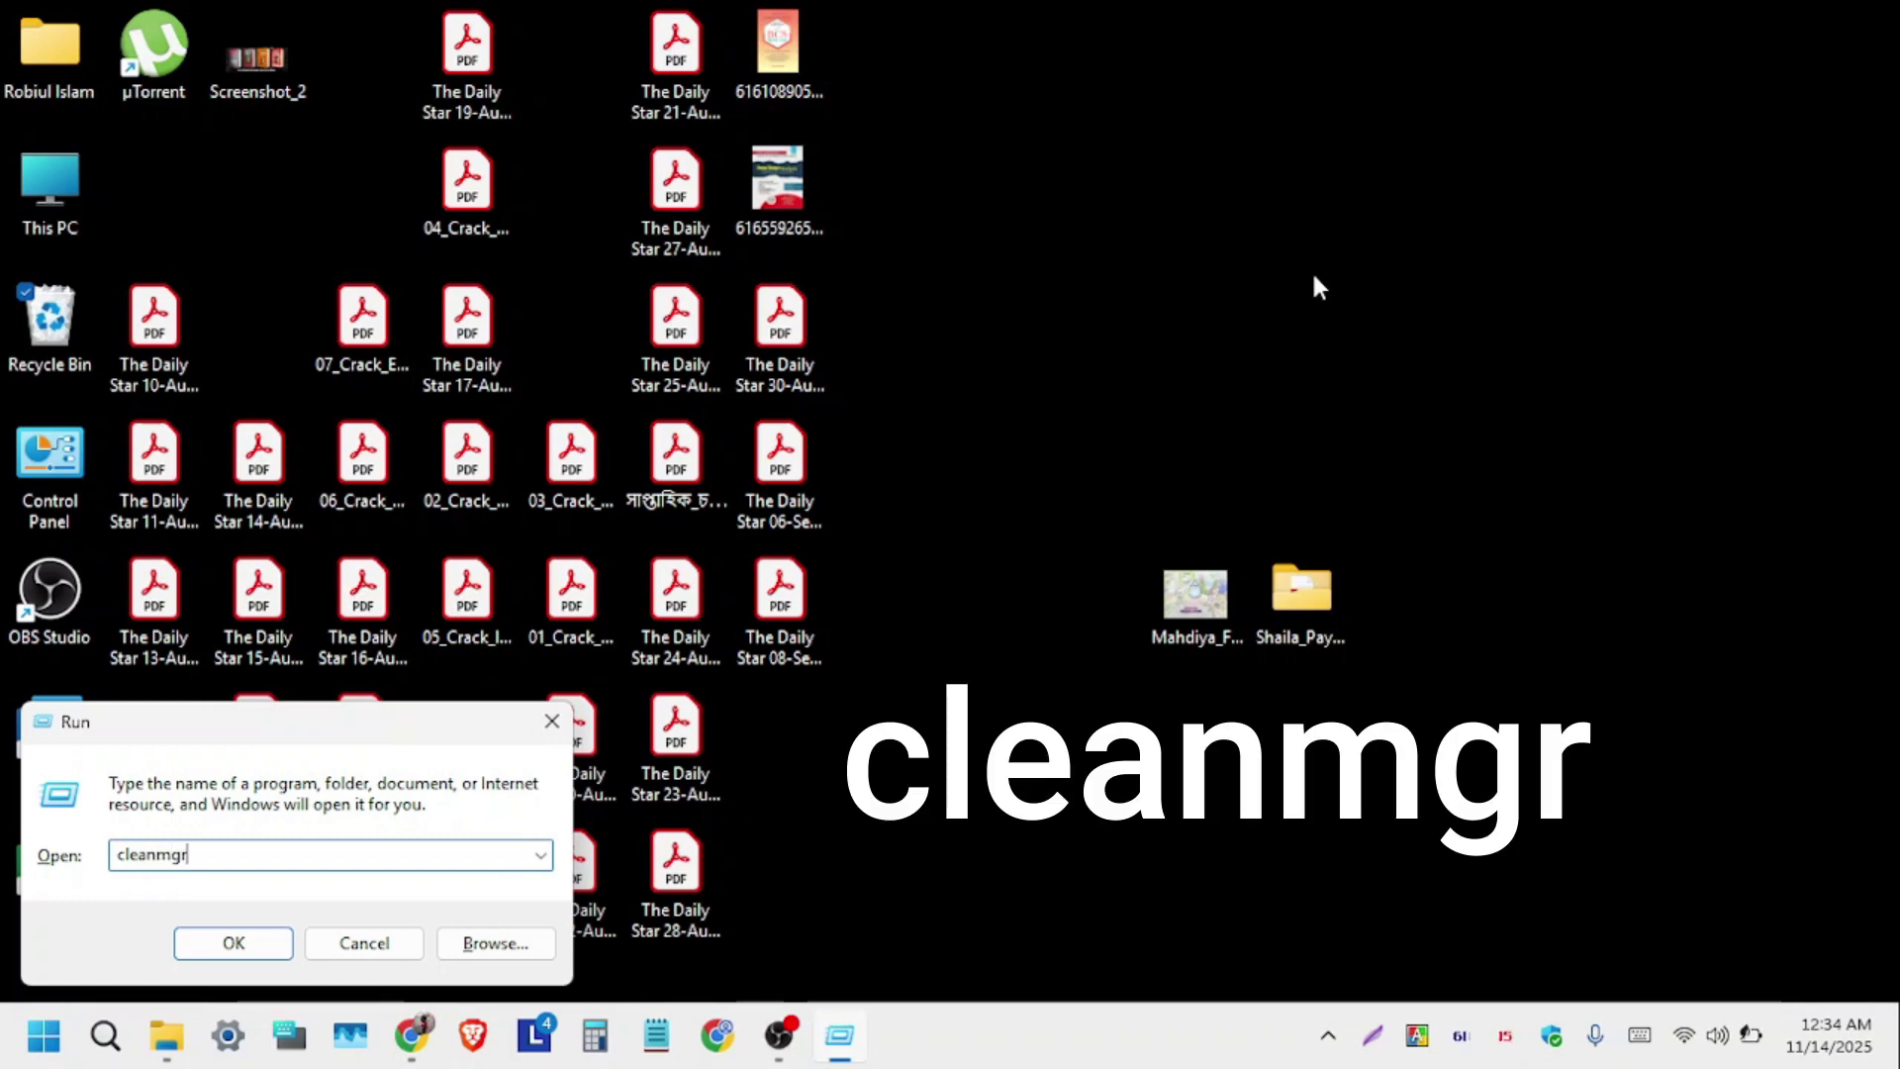
{"action": "key", "text": "Return"}
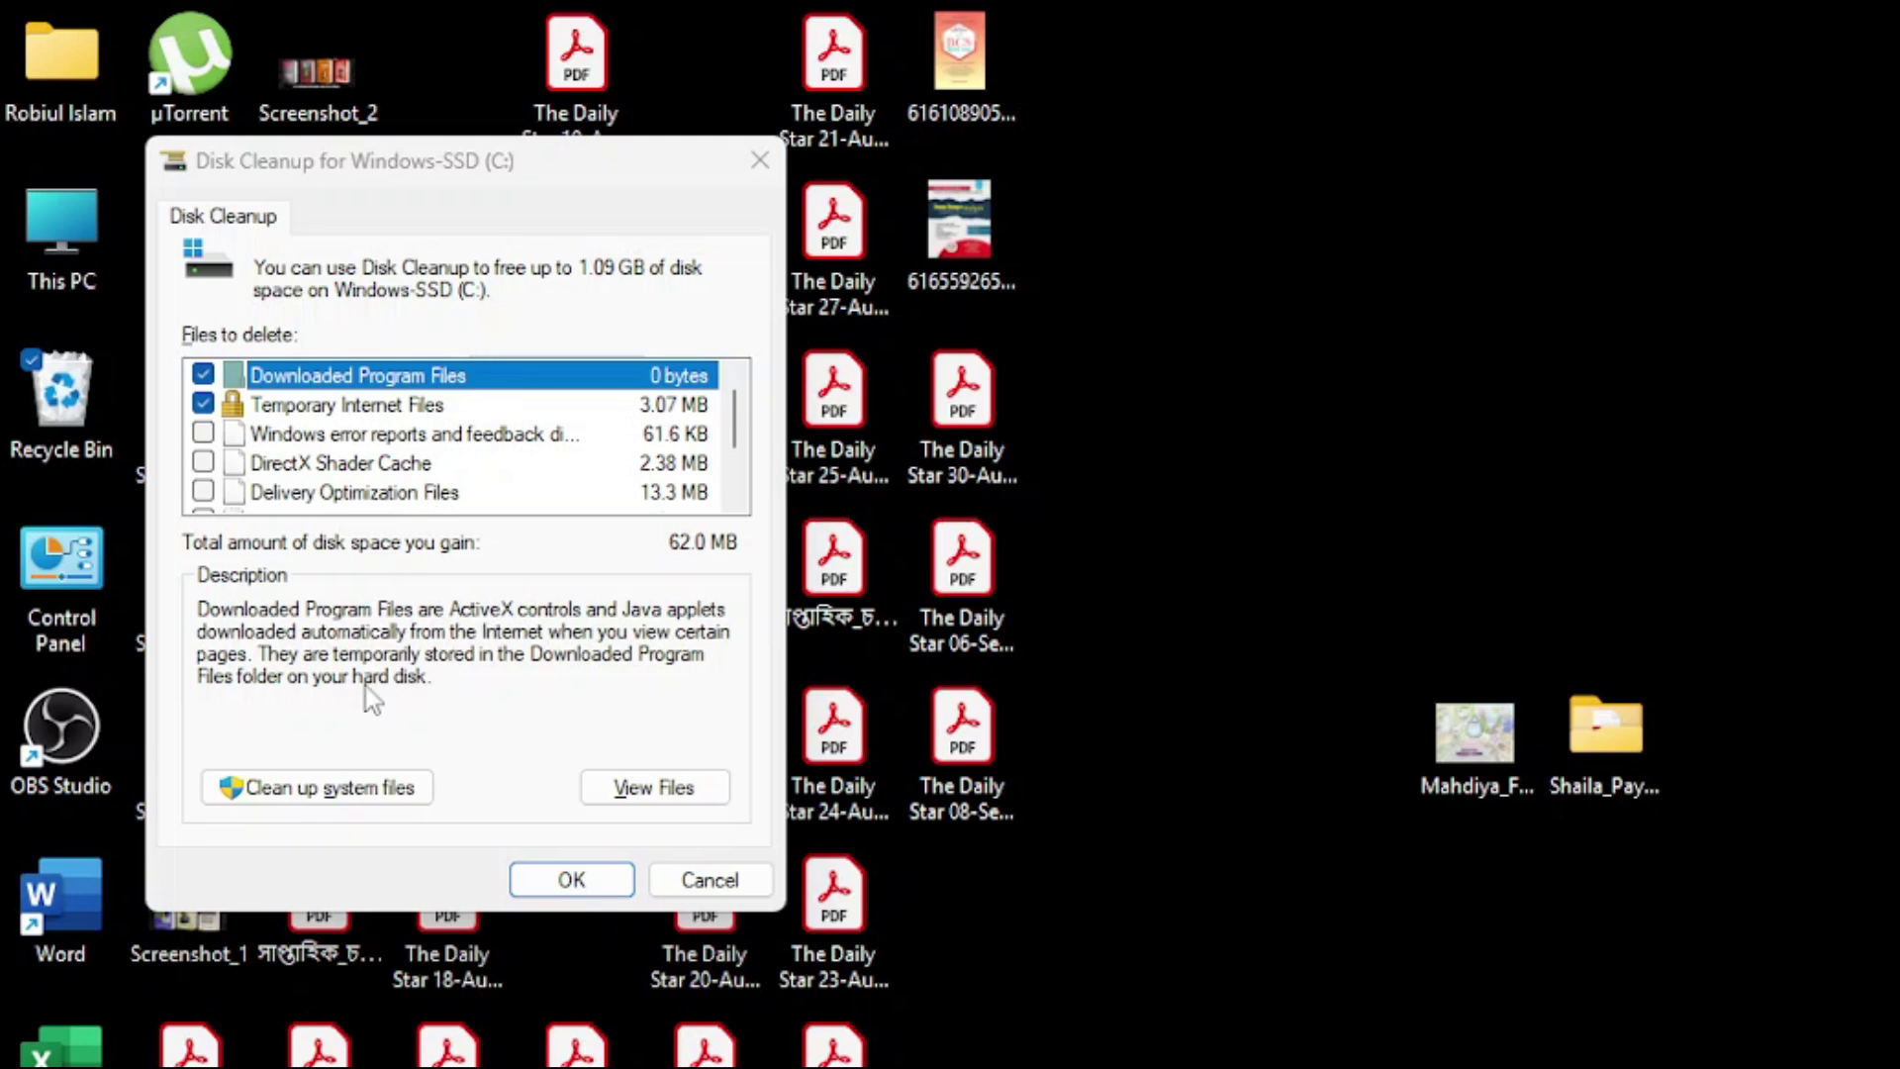
Step: Rescan C: including system files and check Windows error reports and feedback diagnostics
{"action": "left_click", "coordinate": [302, 801]}
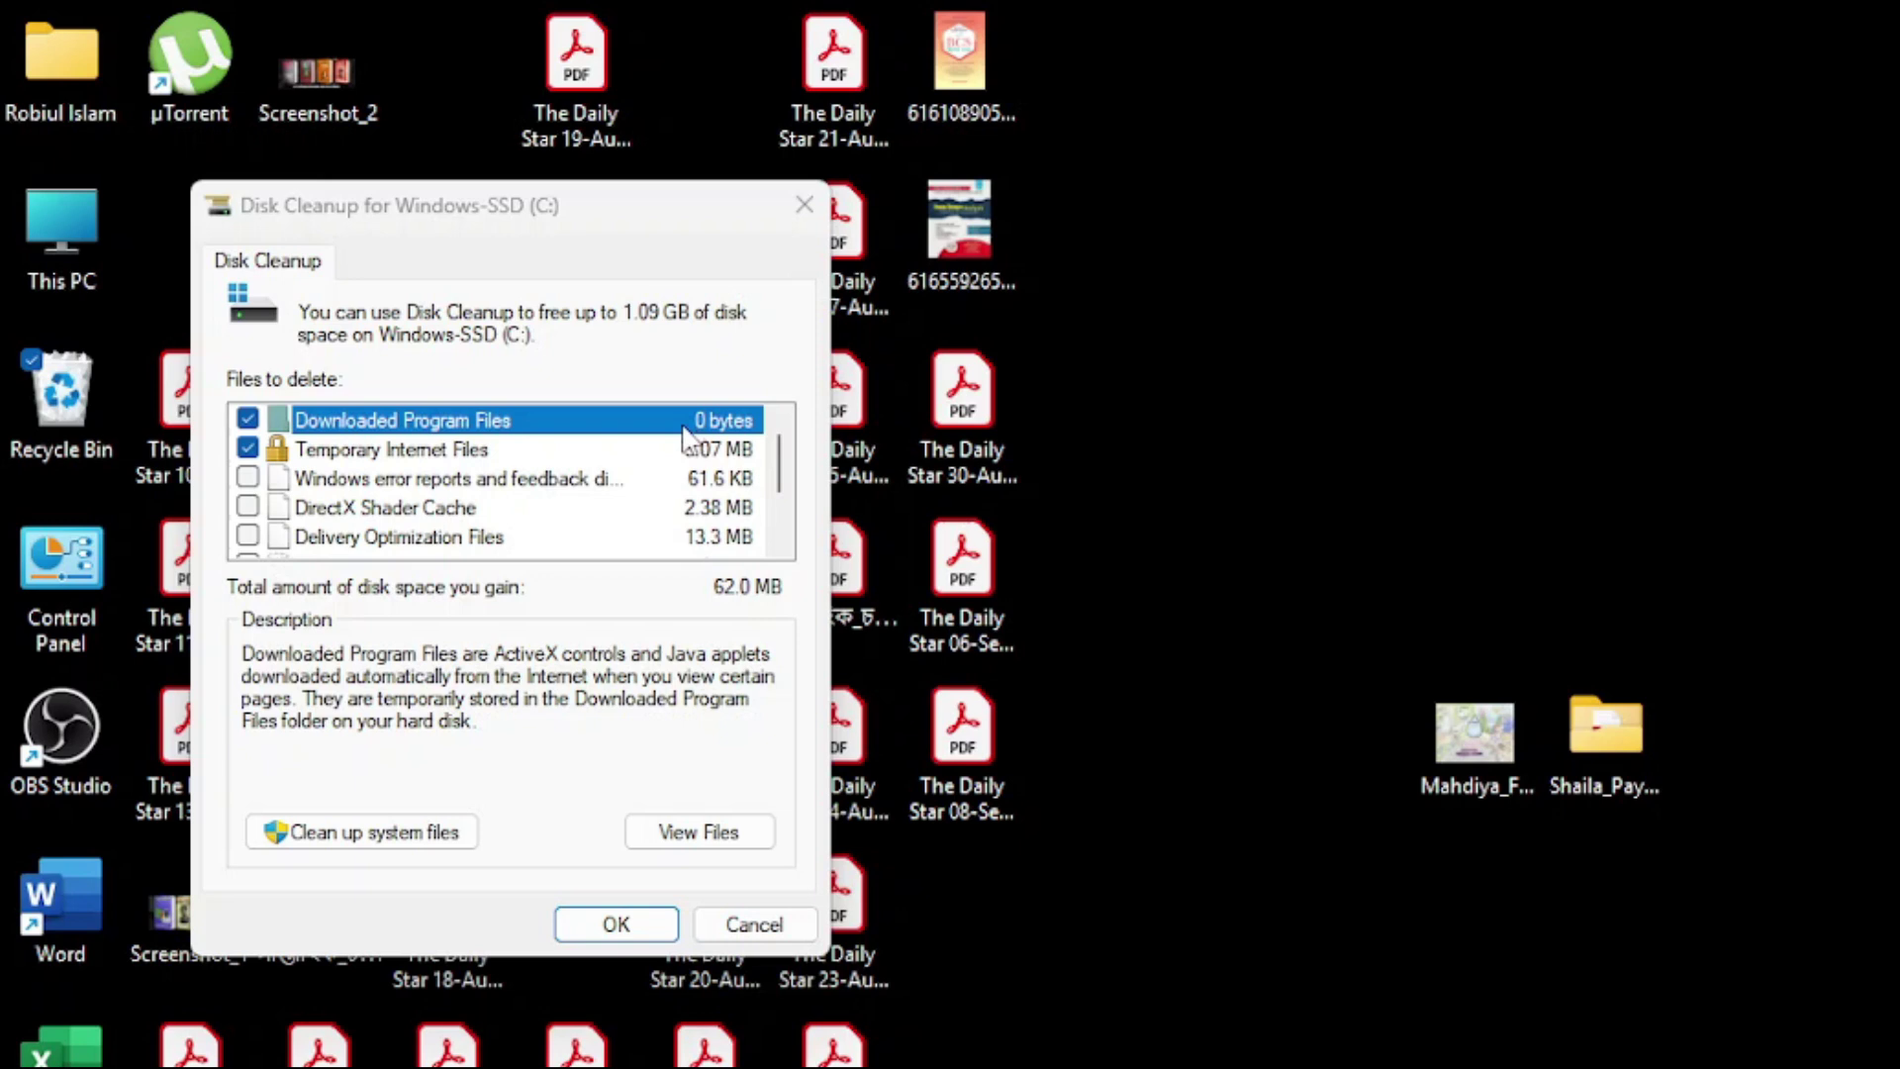
{"action": "scroll", "coordinate": [683, 465], "scroll_direction": "down", "scroll_amount": 1}
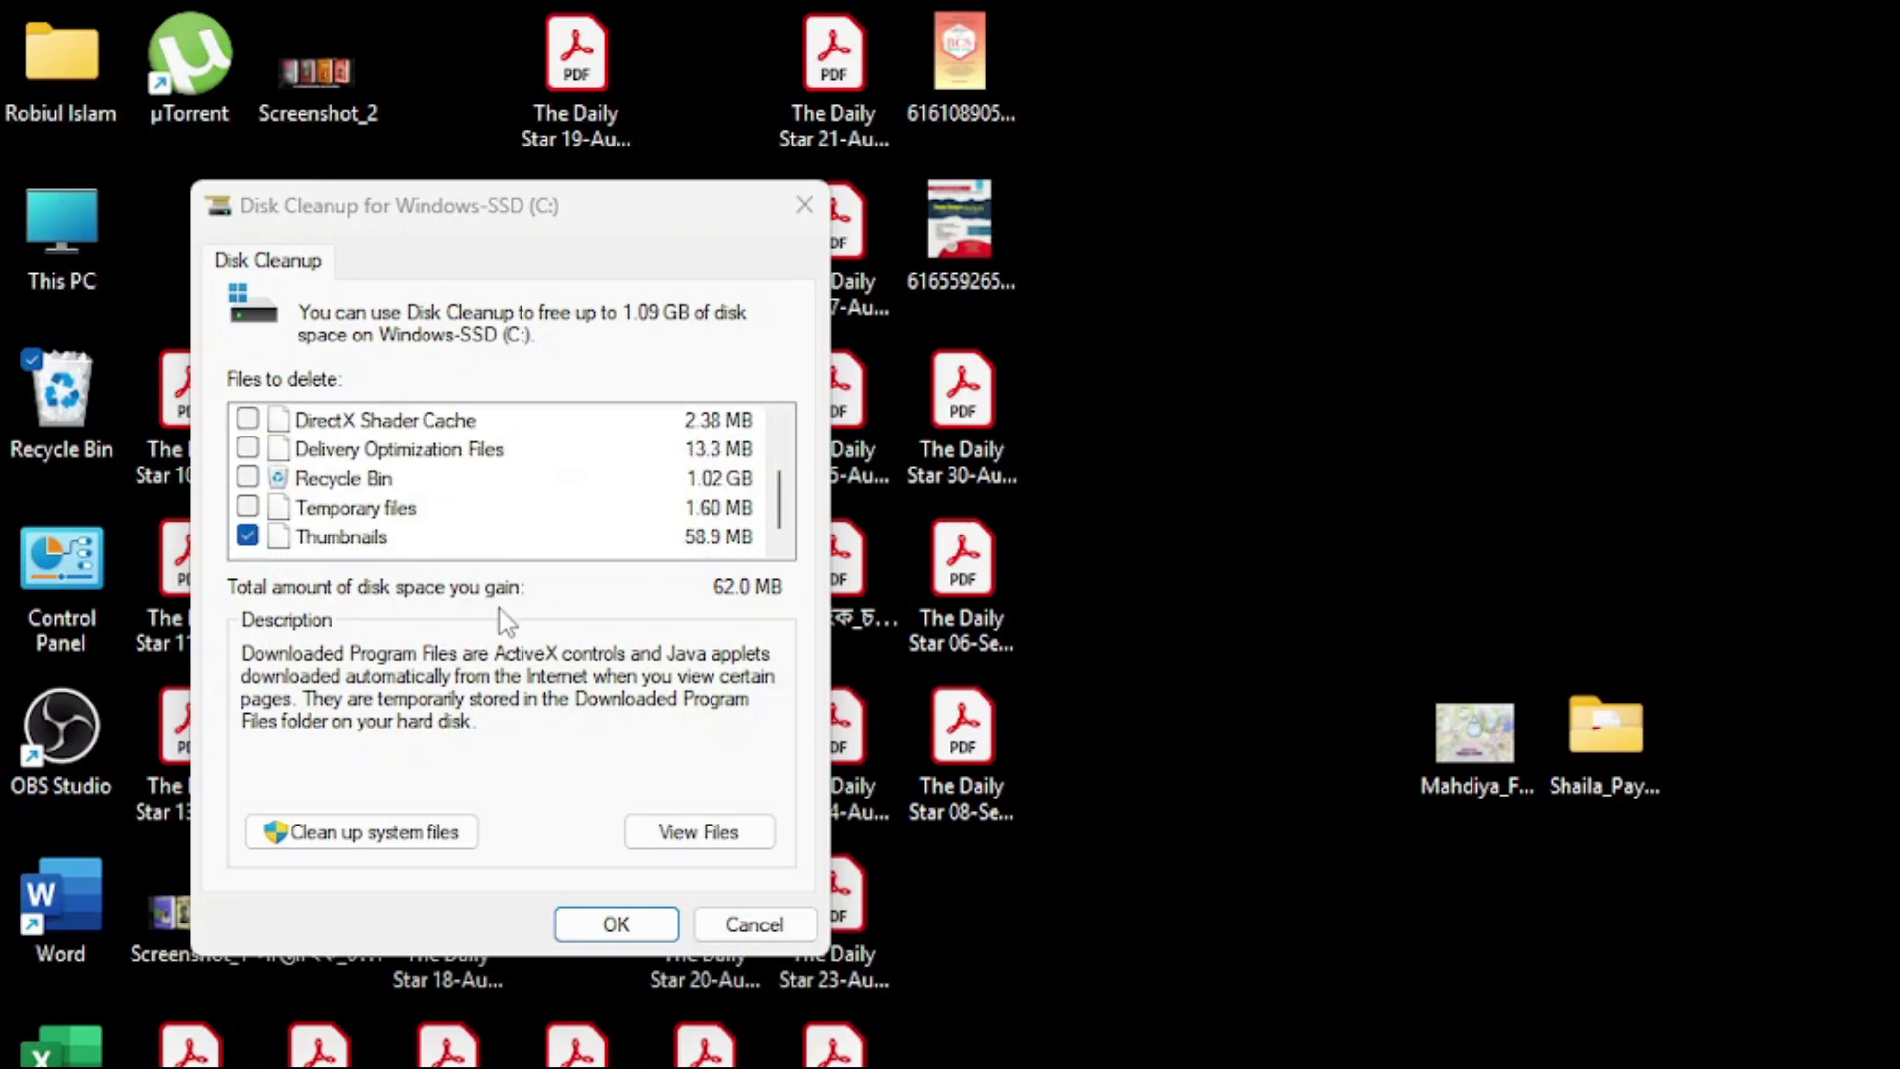
{"action": "scroll", "coordinate": [568, 496], "scroll_direction": "up", "scroll_amount": 1}
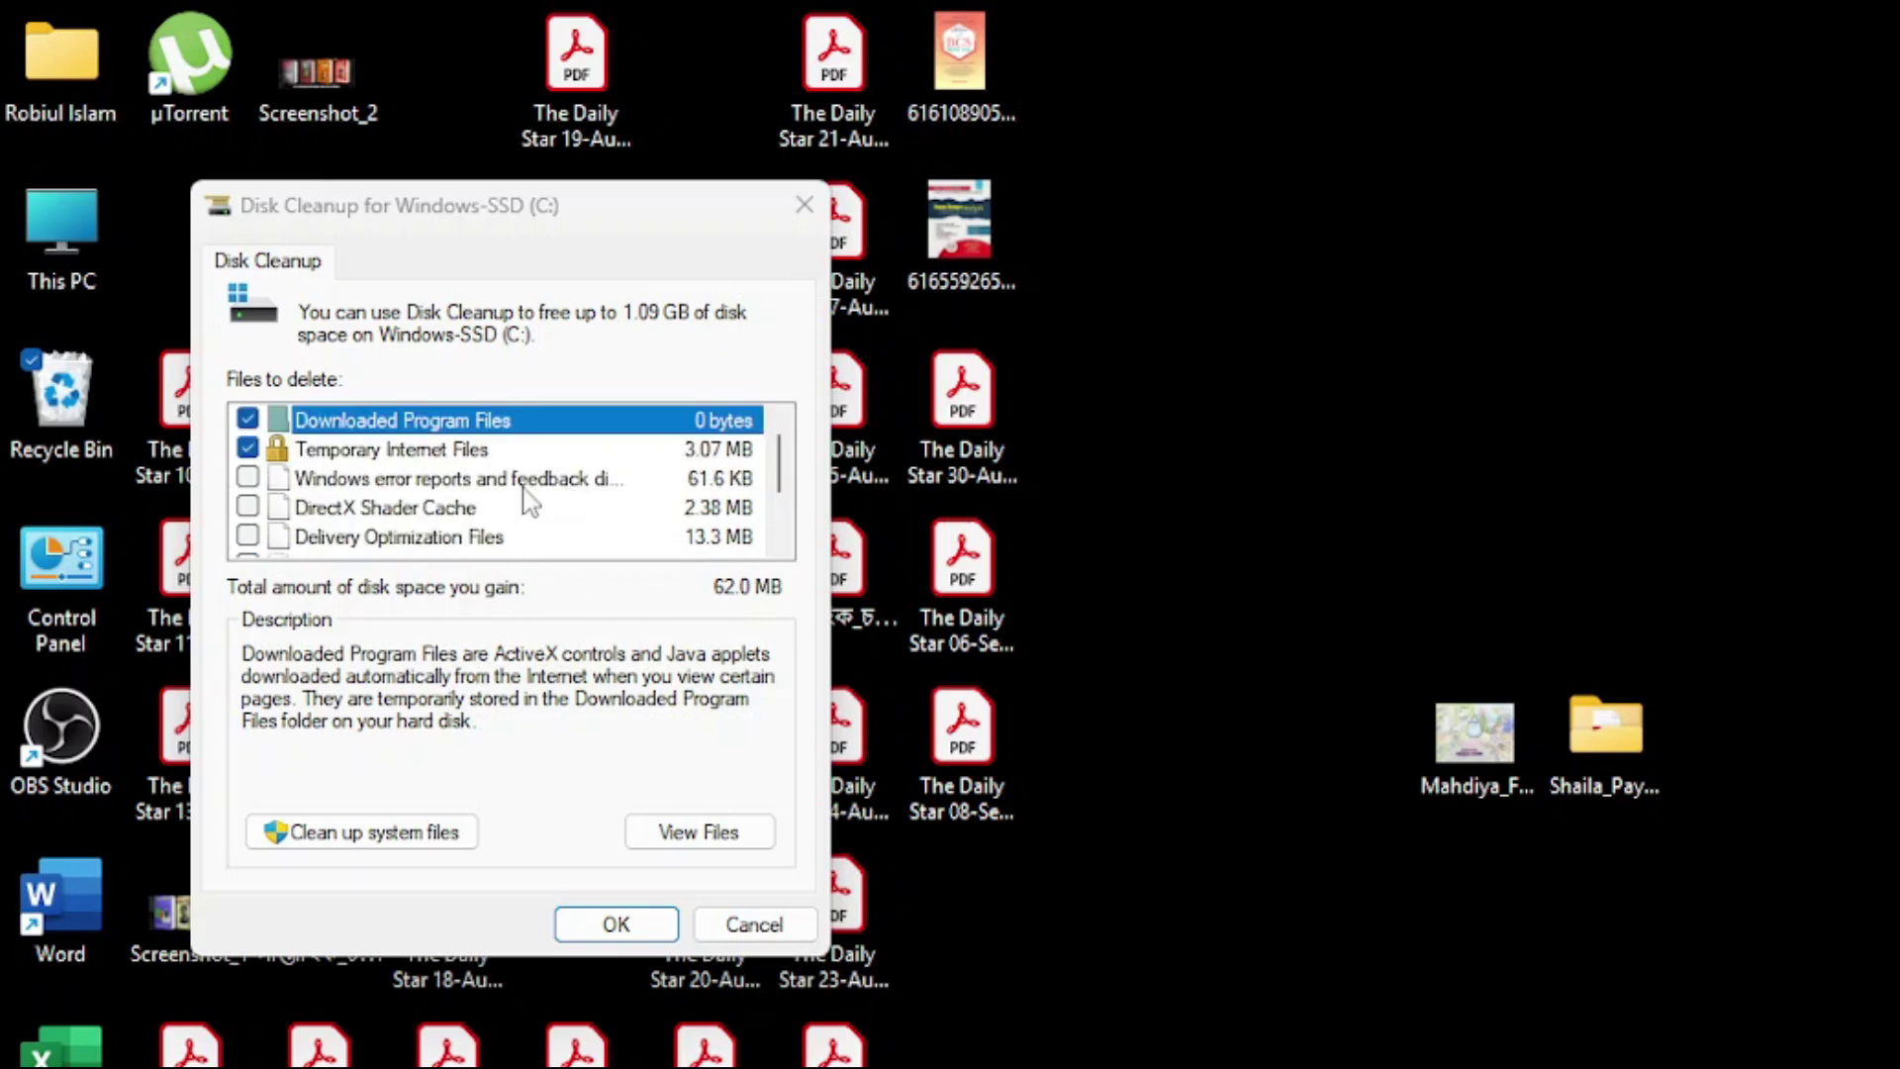
{"action": "left_click", "coordinate": [247, 477]}
Step: Review the file category list, then cancel Disk Cleanup without deleting anything
{"action": "scroll", "coordinate": [510, 455], "scroll_direction": "down", "scroll_amount": 1}
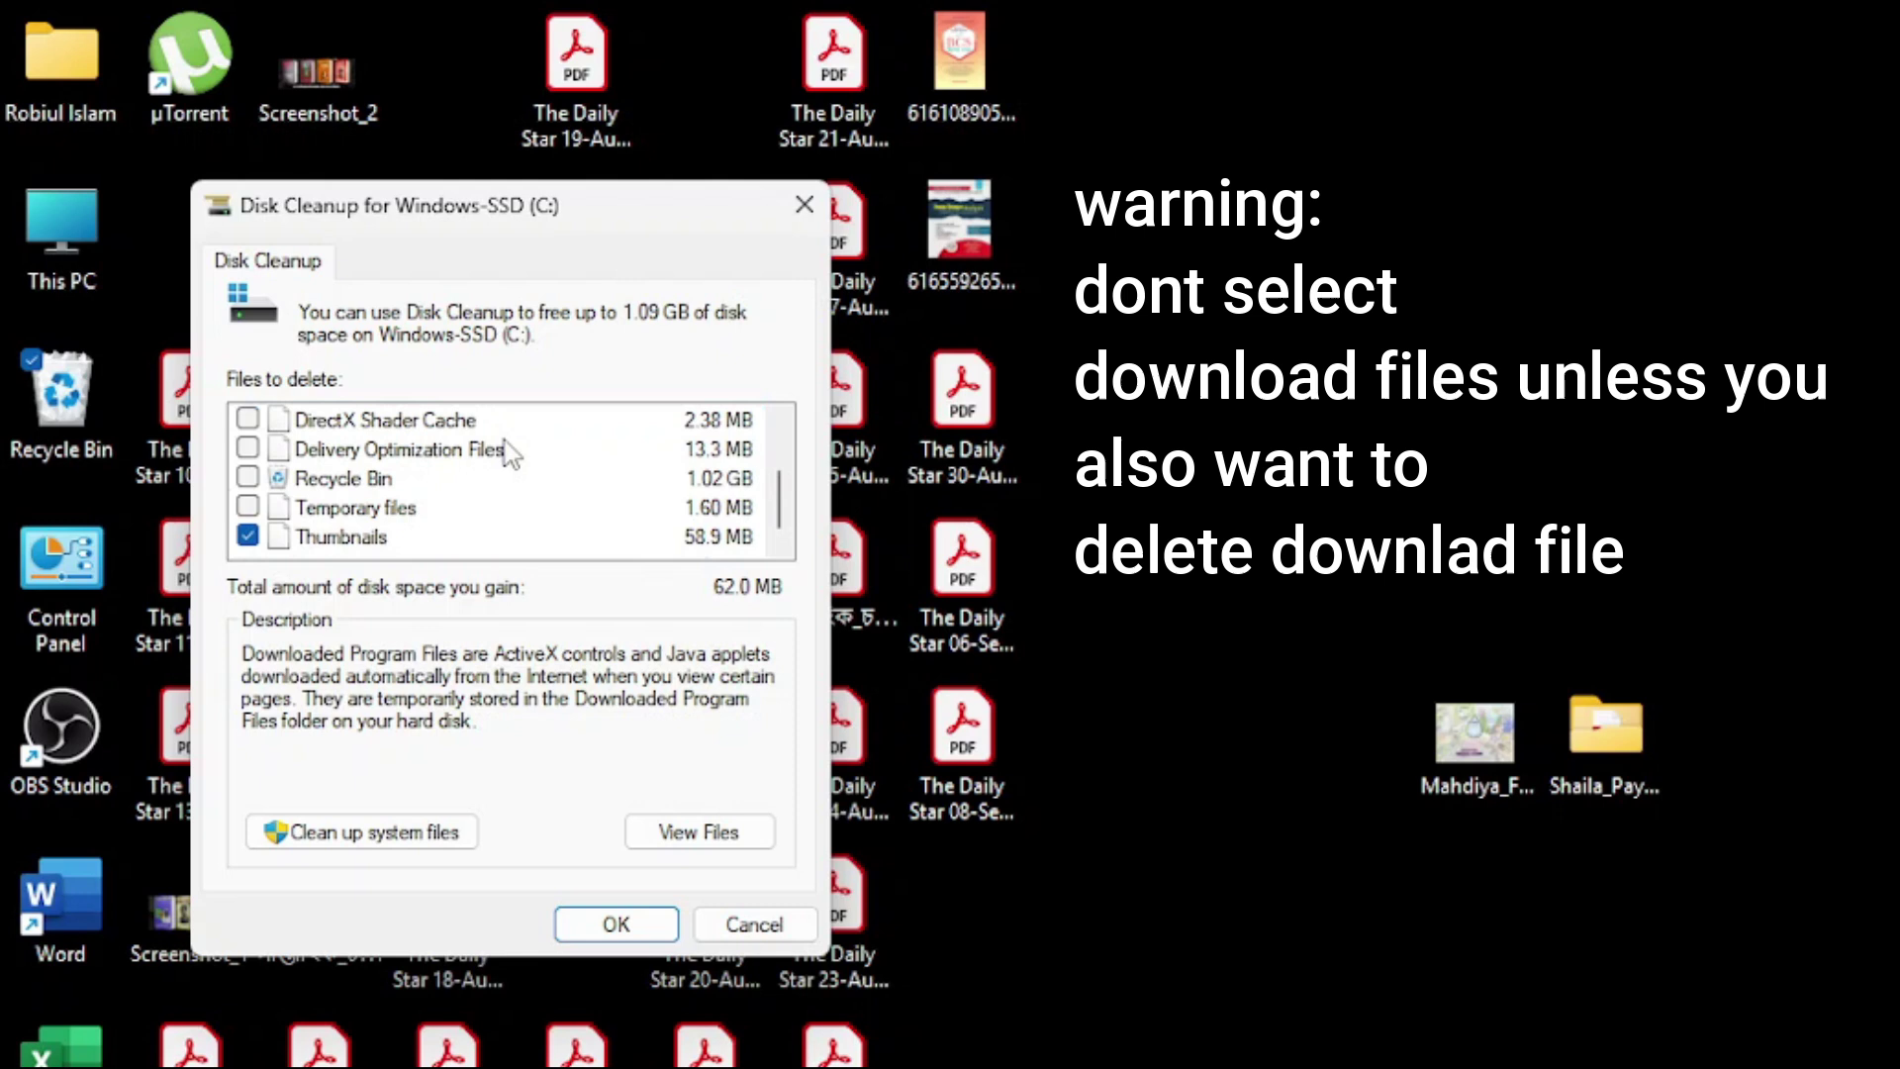
{"action": "scroll", "coordinate": [510, 455], "scroll_direction": "up", "scroll_amount": 1}
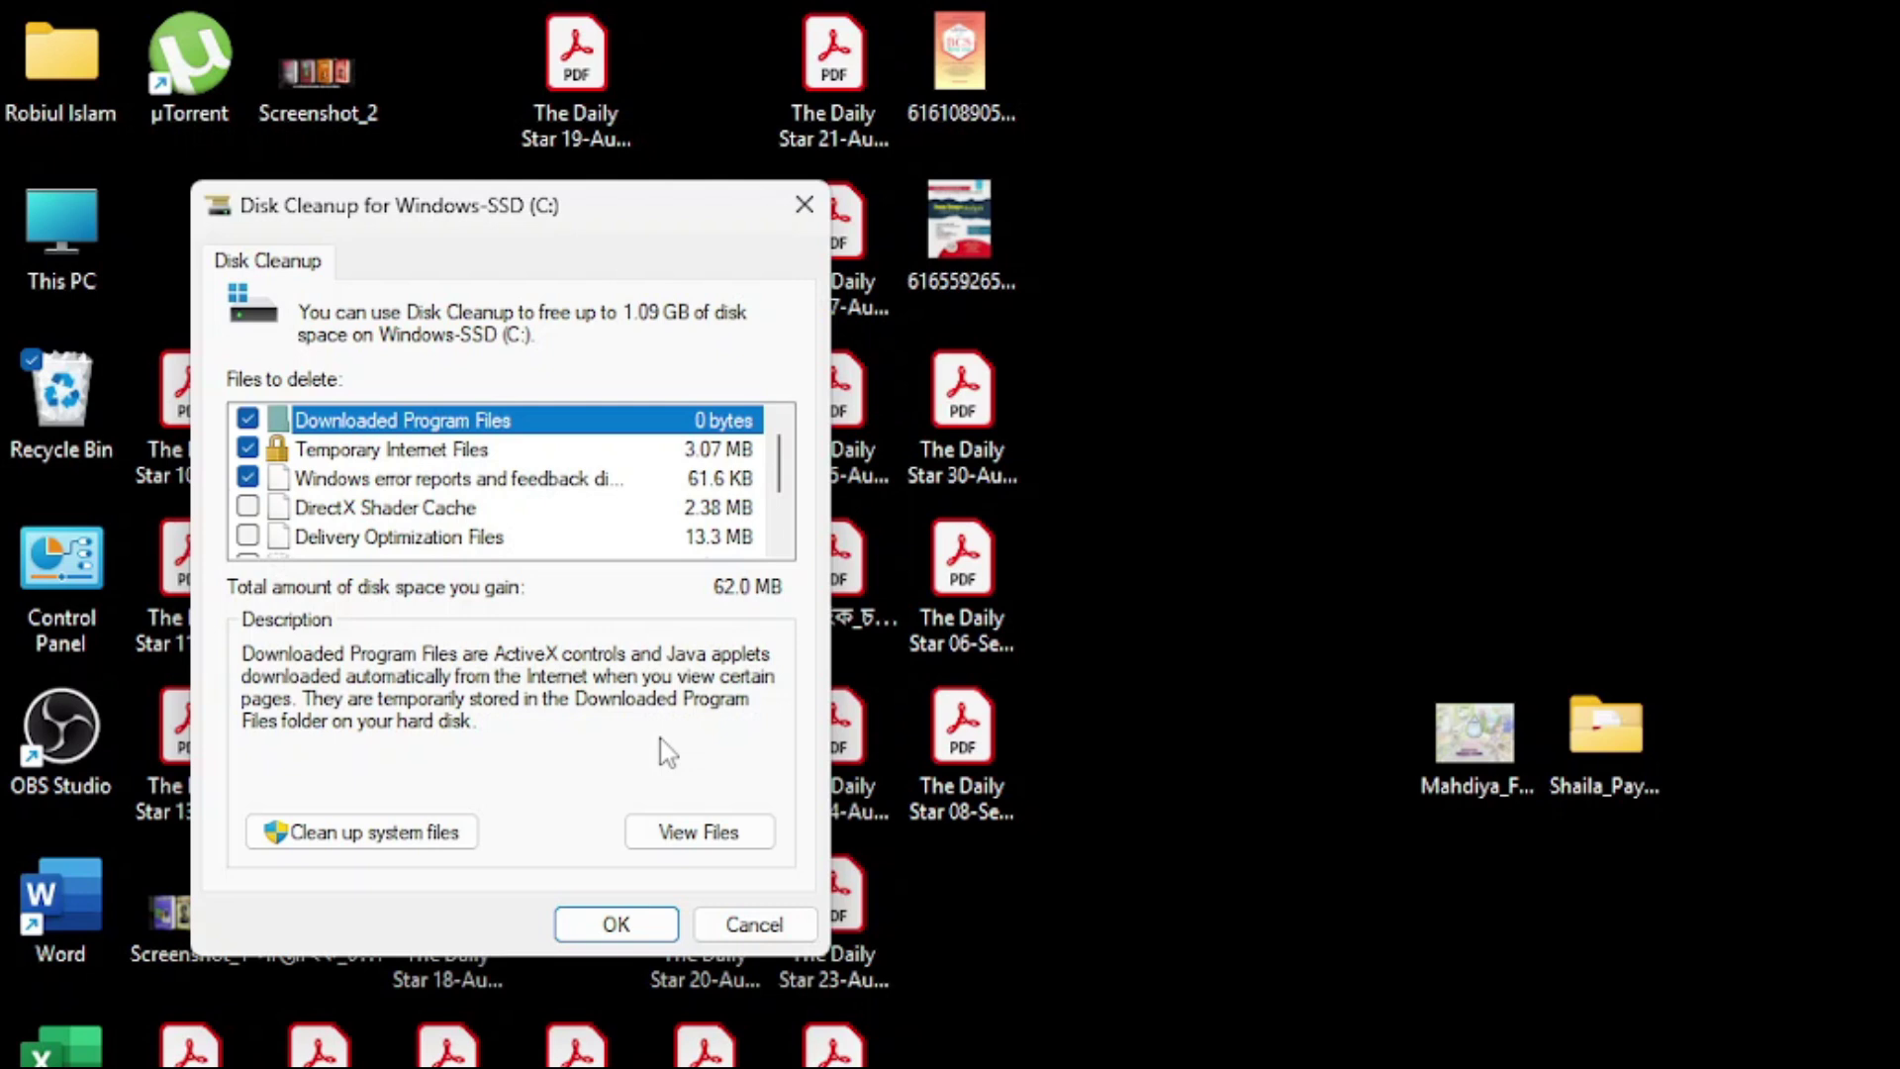
{"action": "left_click", "coordinate": [745, 920]}
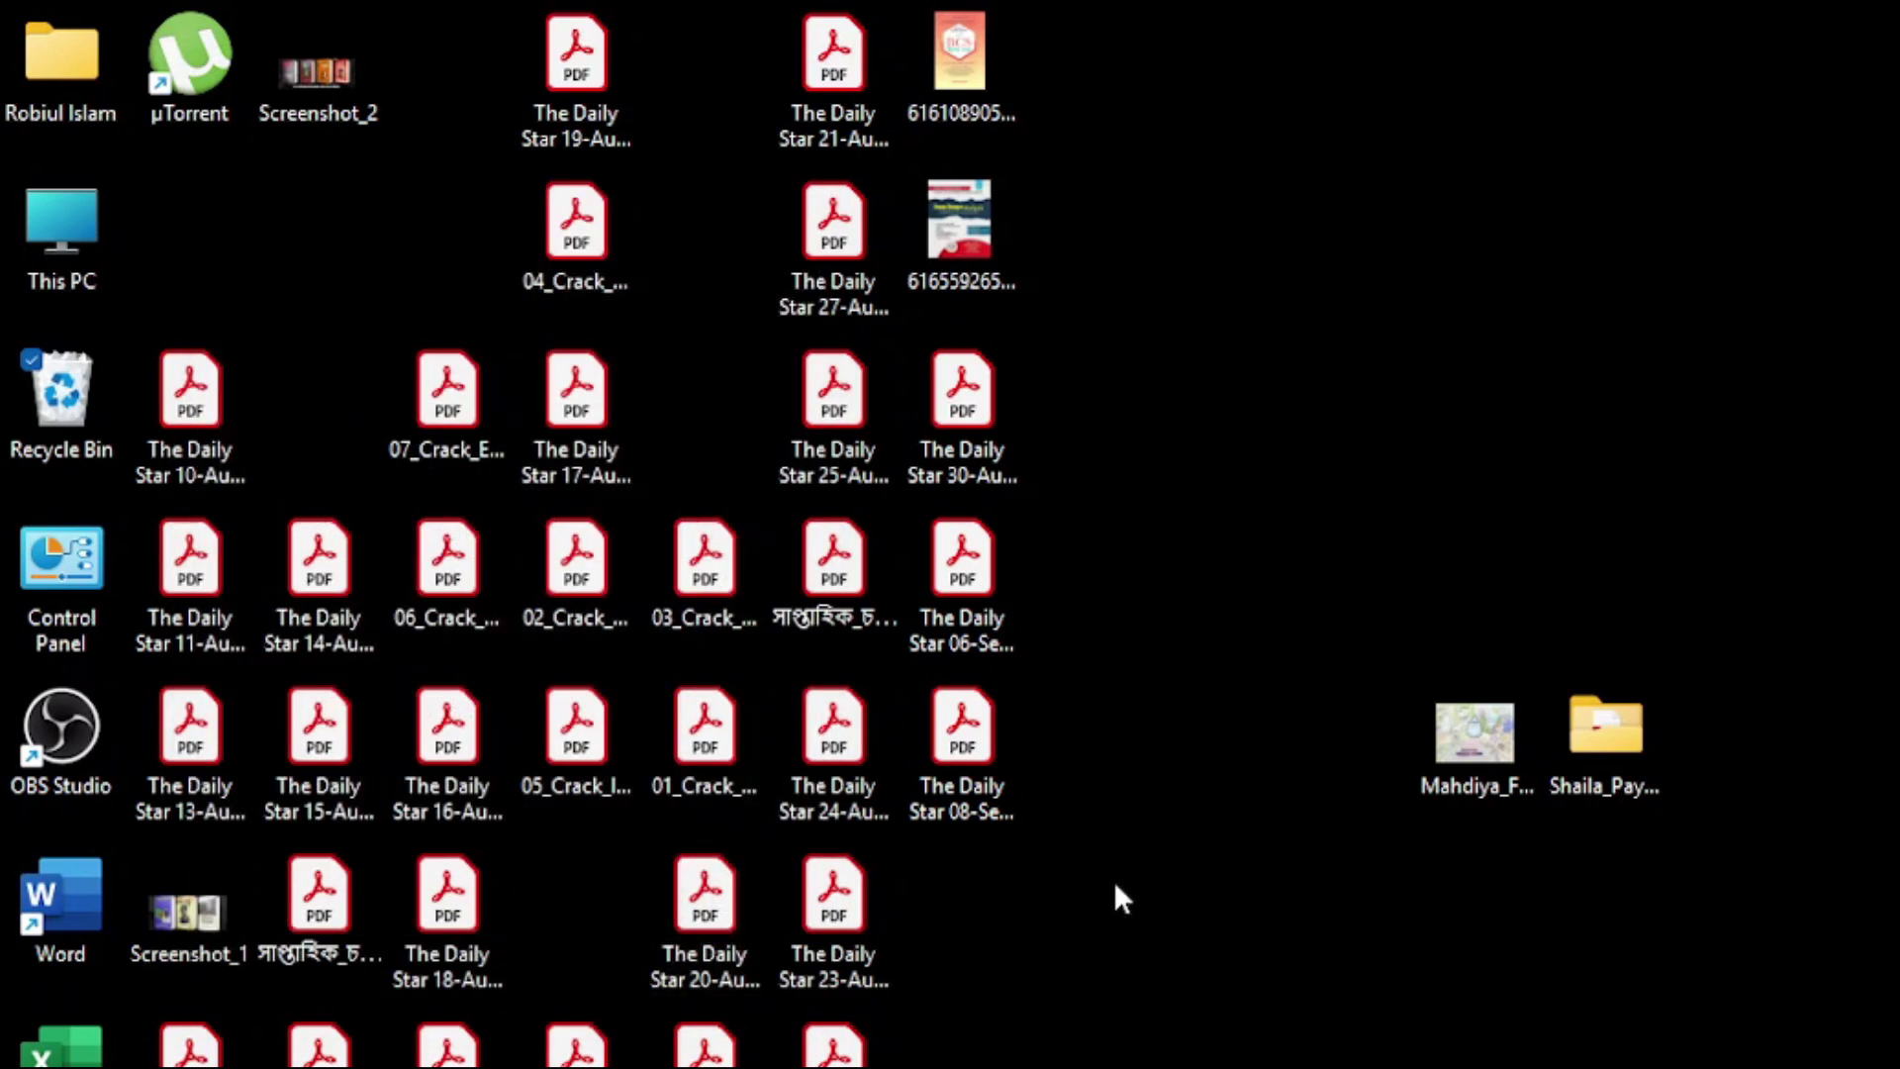